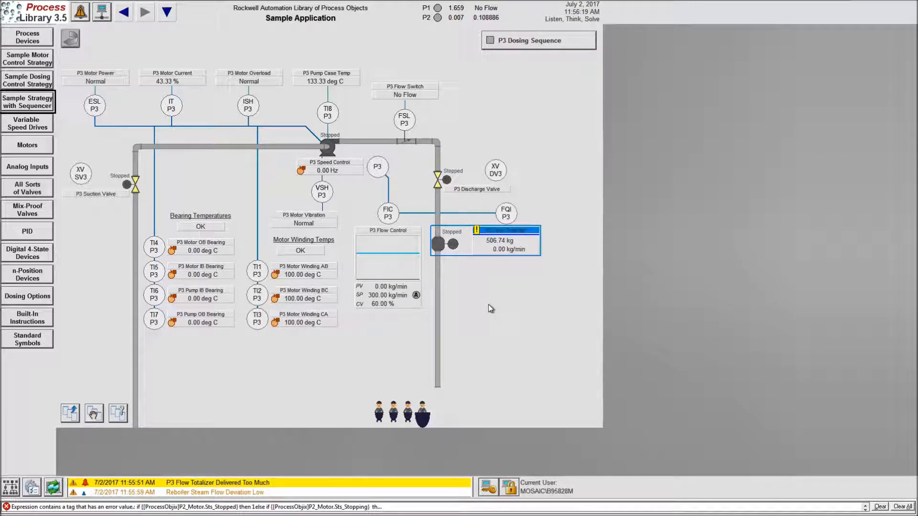
- Check the emulated controllers in the RSLogix Emulate 5000 Chassis Monitor, then minimize it
click(329, 153)
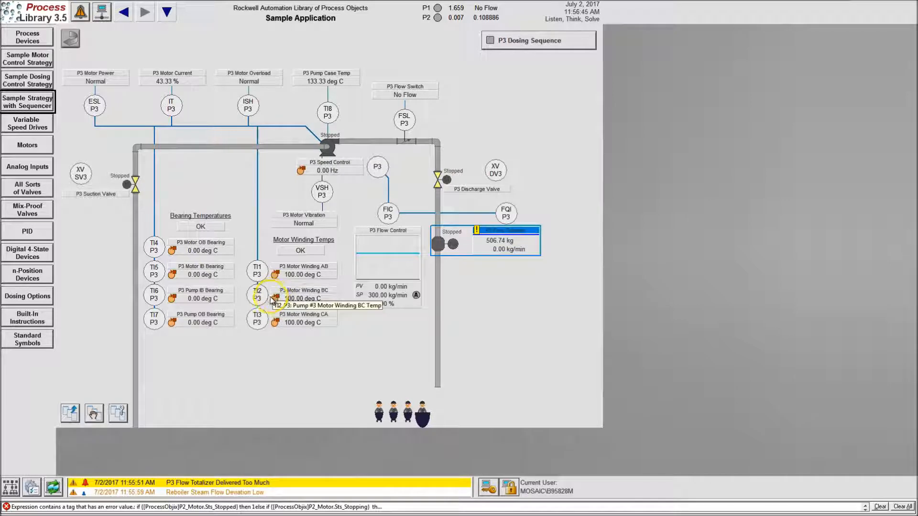
click(262, 313)
key(super)
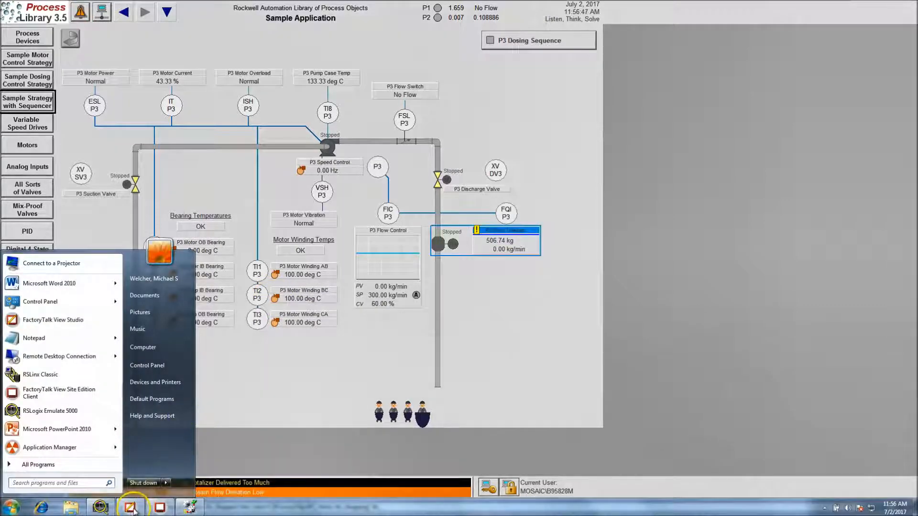
click(100, 508)
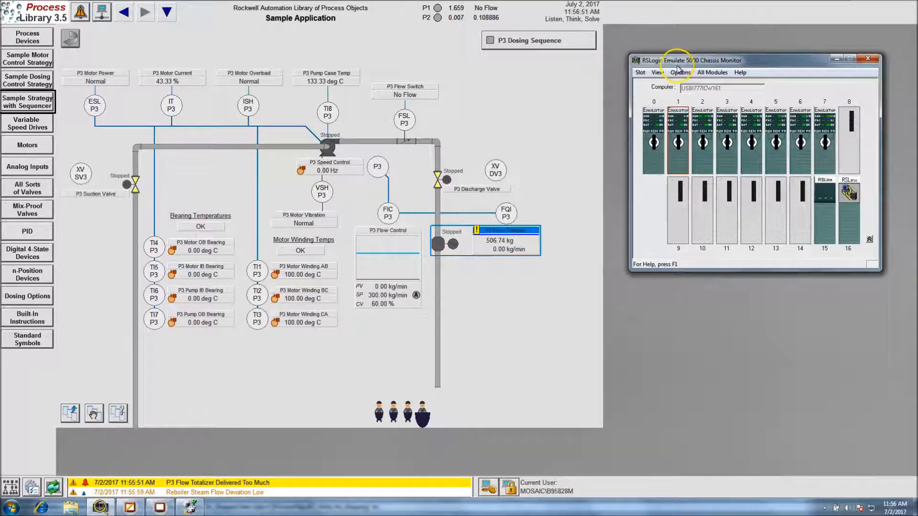
click(837, 58)
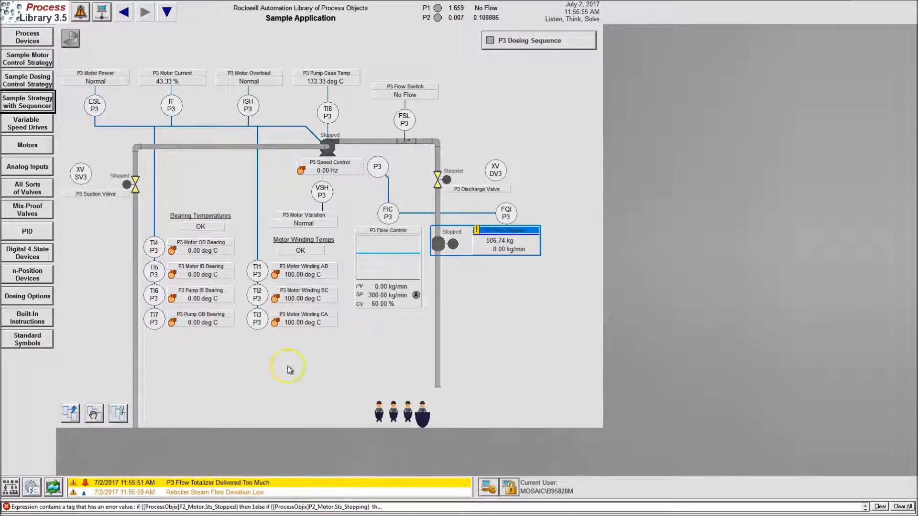
key(super)
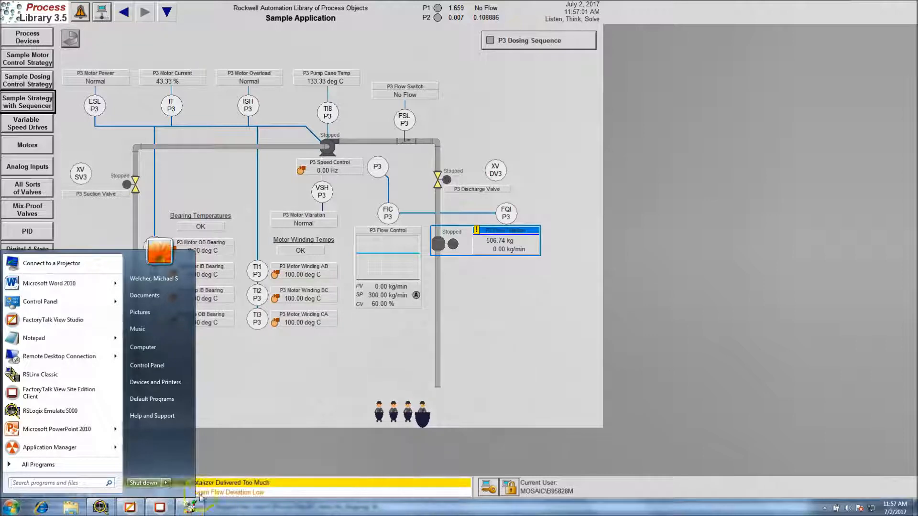
click(189, 508)
click(328, 145)
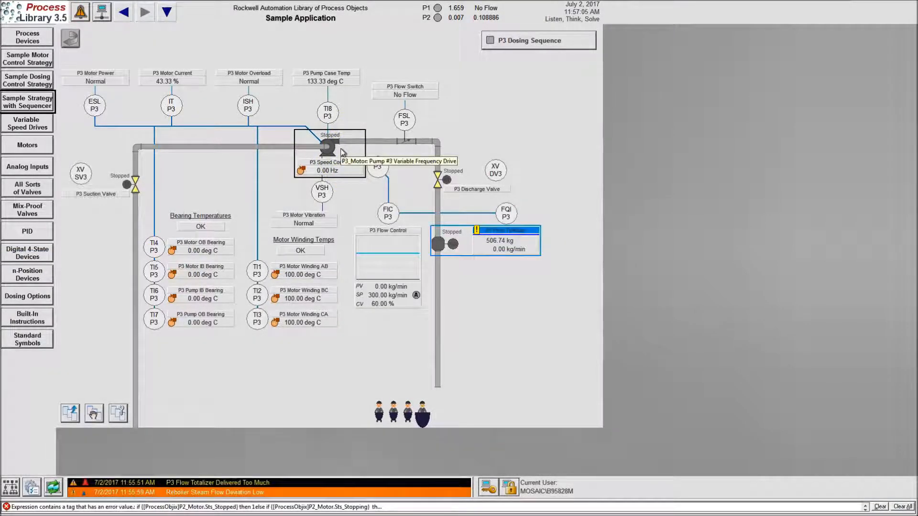
click(343, 156)
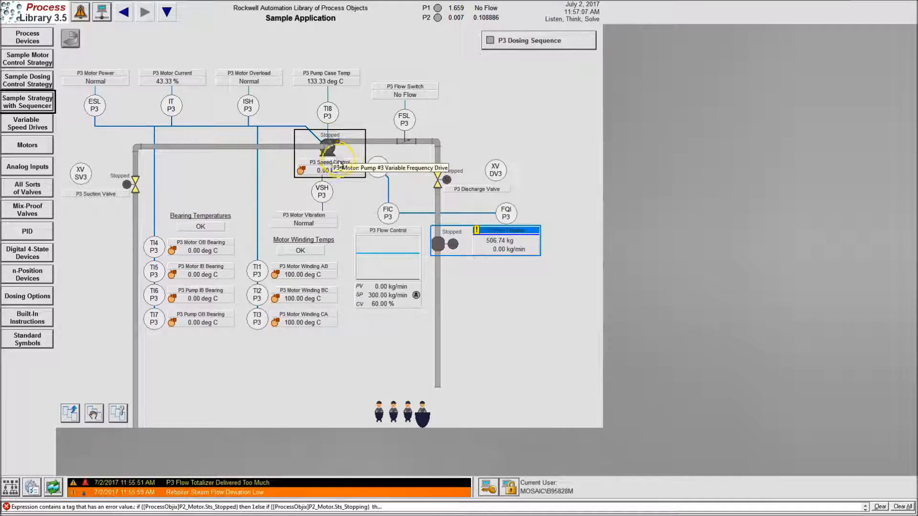
click(338, 157)
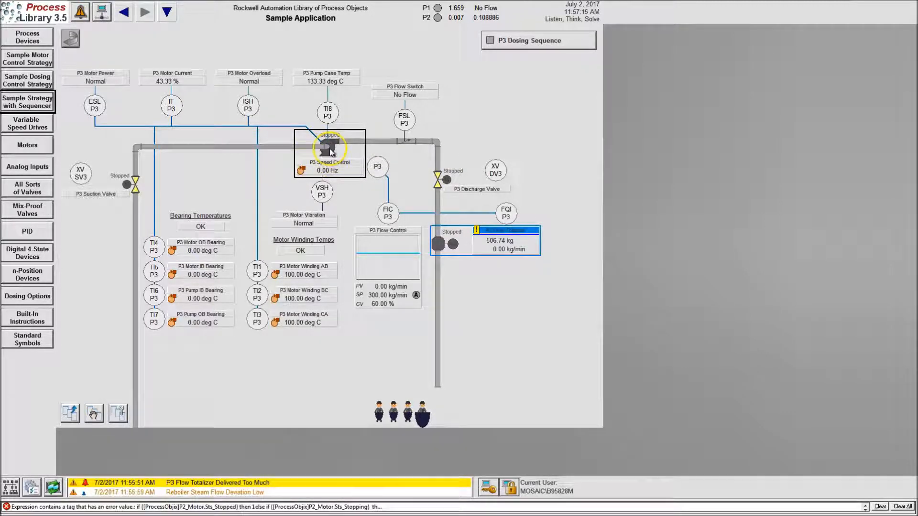
click(339, 163)
- Switch to RSLogix 5000 and open the P3_Devices routine of Task_C_MainProgram at sheet 6, Pump Motor
key(super)
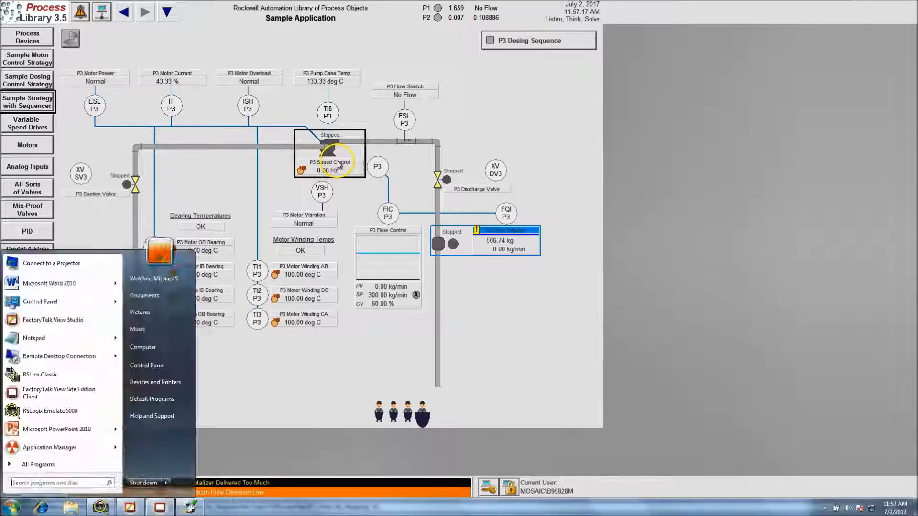
click(178, 506)
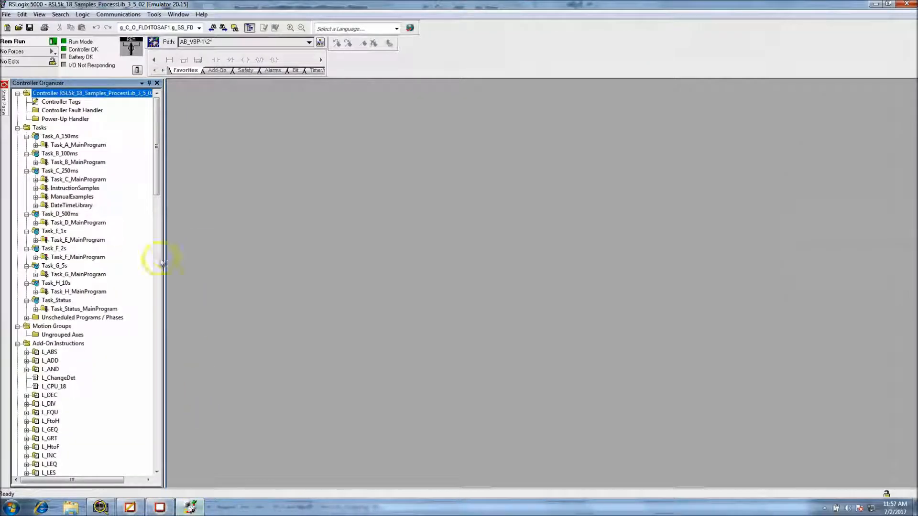
double_click(47, 182)
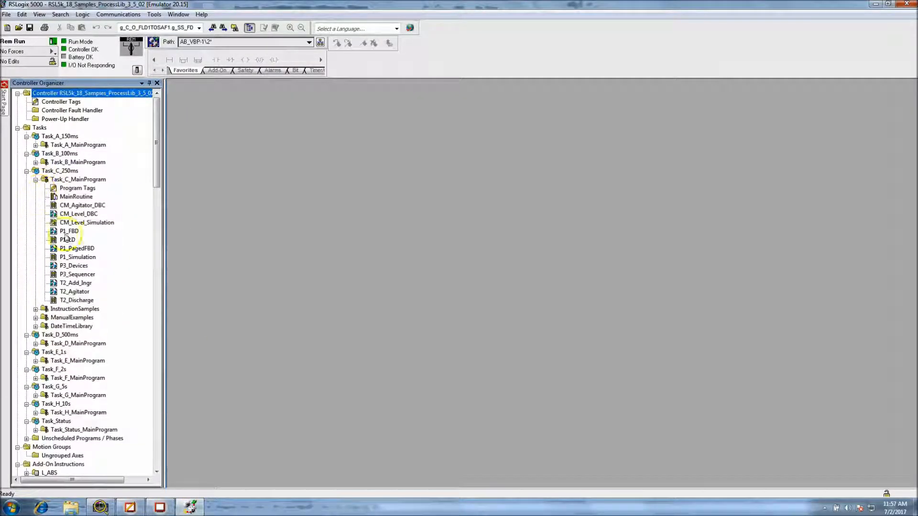
click(72, 266)
double_click(72, 267)
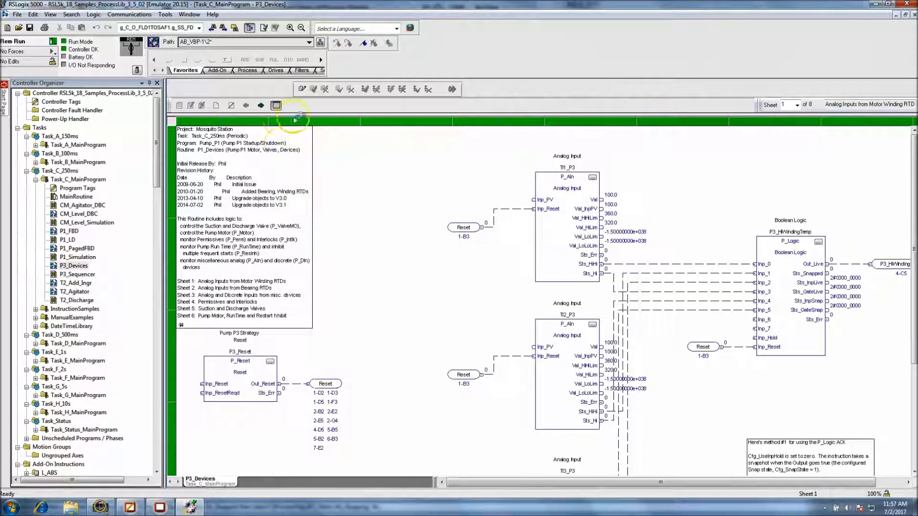
click(797, 106)
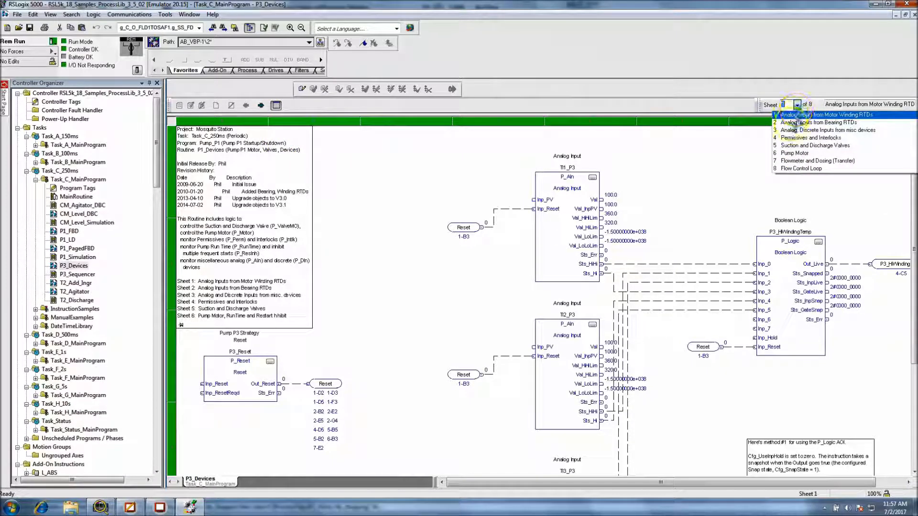
click(799, 157)
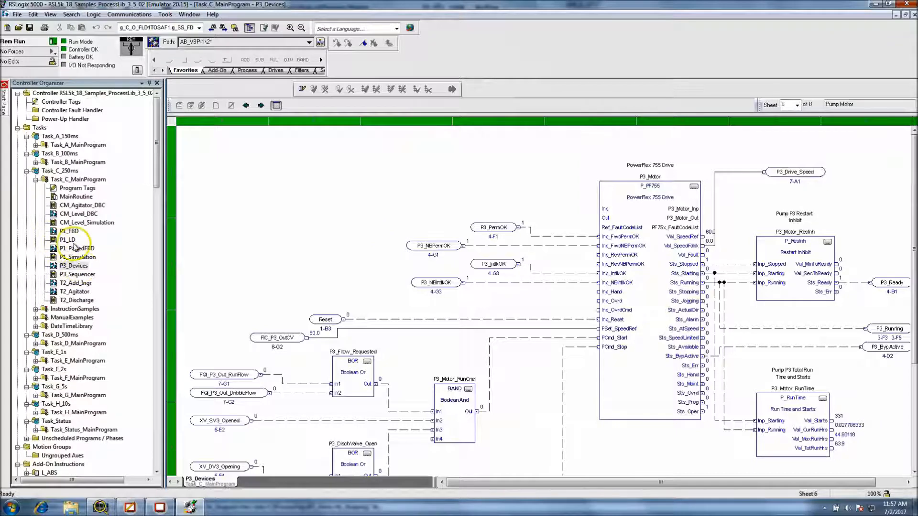
- Export the P3_Devices routine to the Desktop as P3_Devices.L5X
click(74, 265)
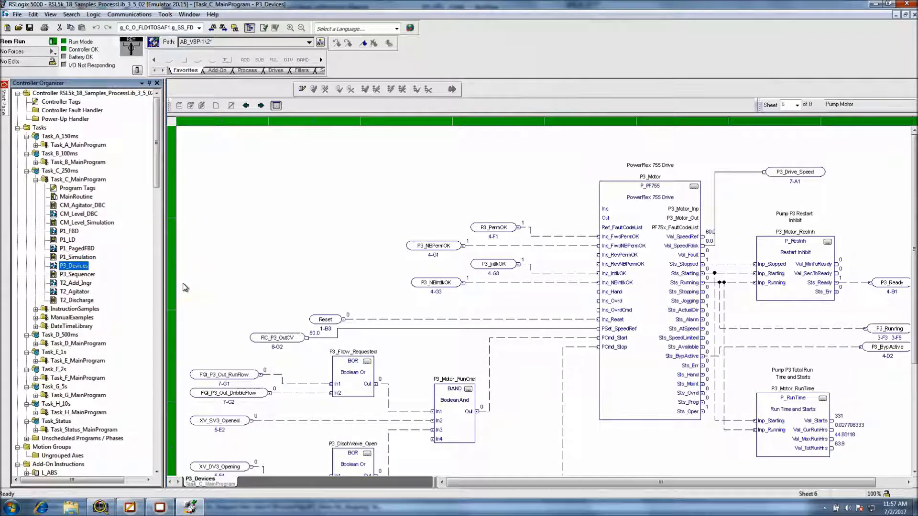
right_click(79, 268)
click(135, 388)
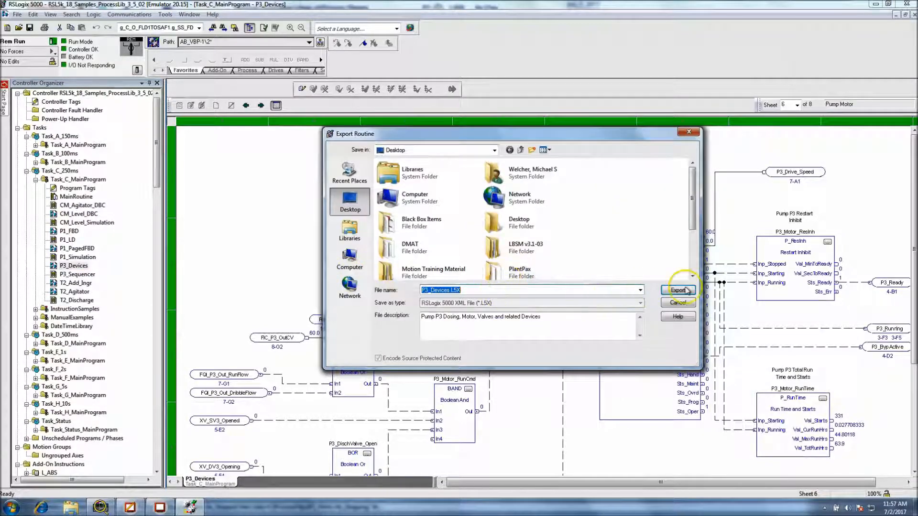
click(681, 291)
click(543, 275)
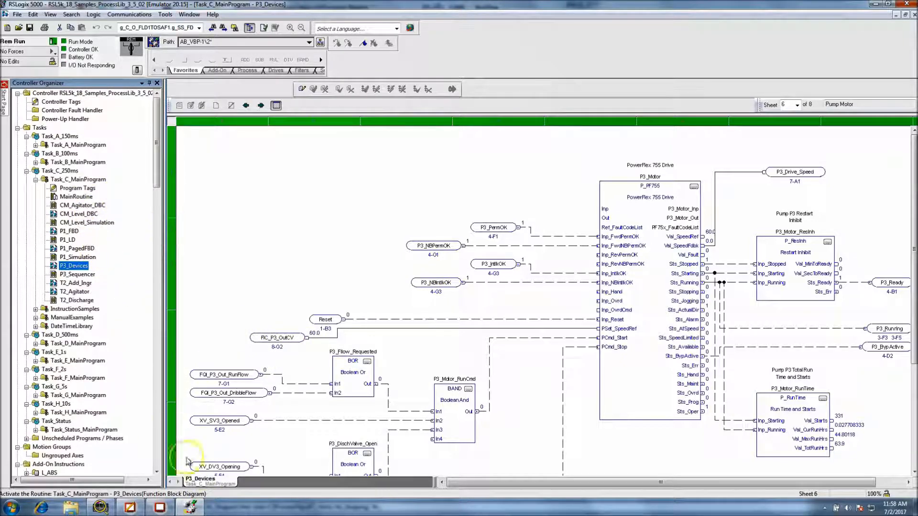
click(160, 508)
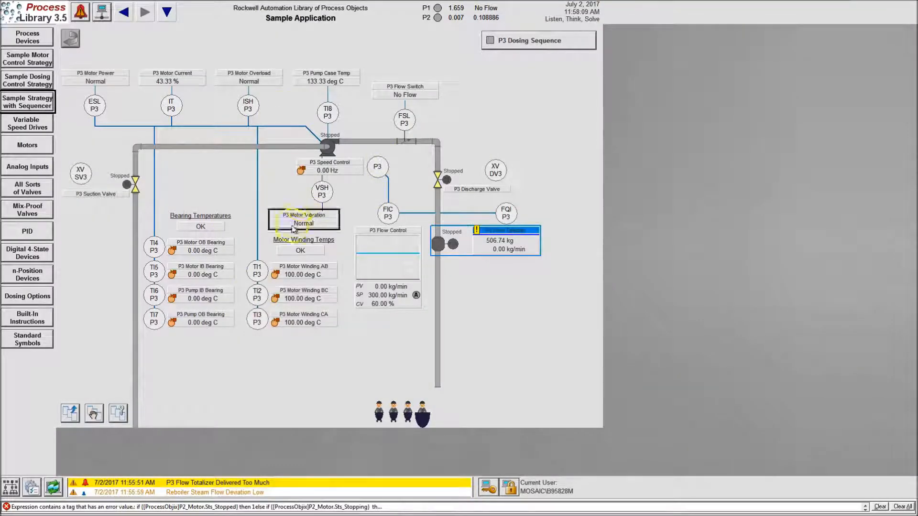
key(super)
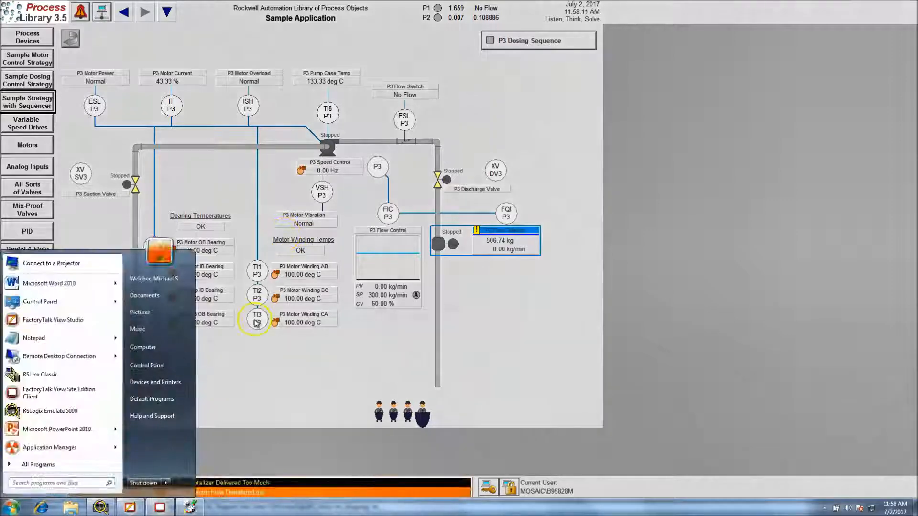
click(130, 507)
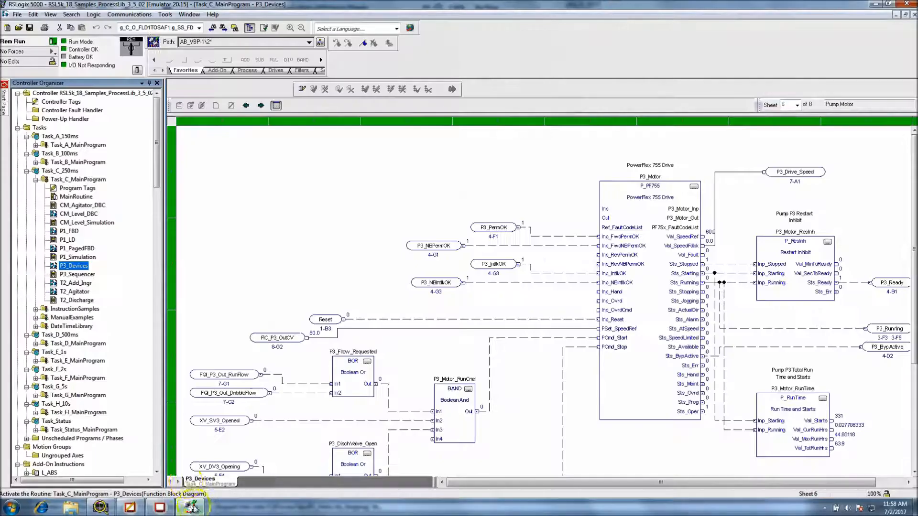
- Start a routine import into Task_C_MainProgram from the P3_Devices.L5X file on the Desktop
click(77, 180)
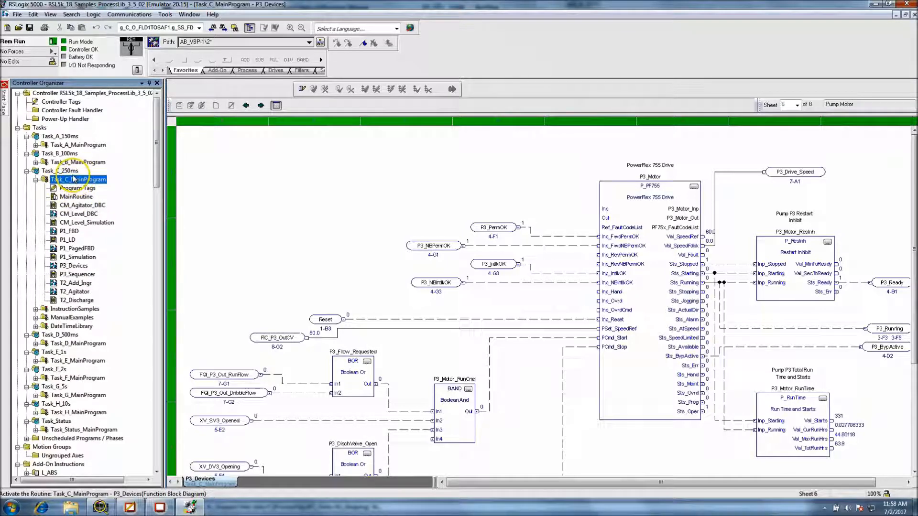
right_click(76, 183)
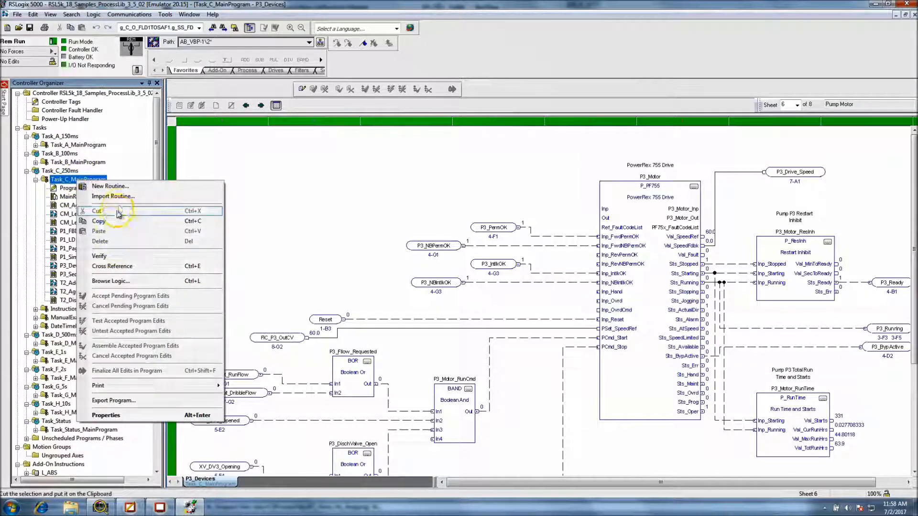
click(115, 193)
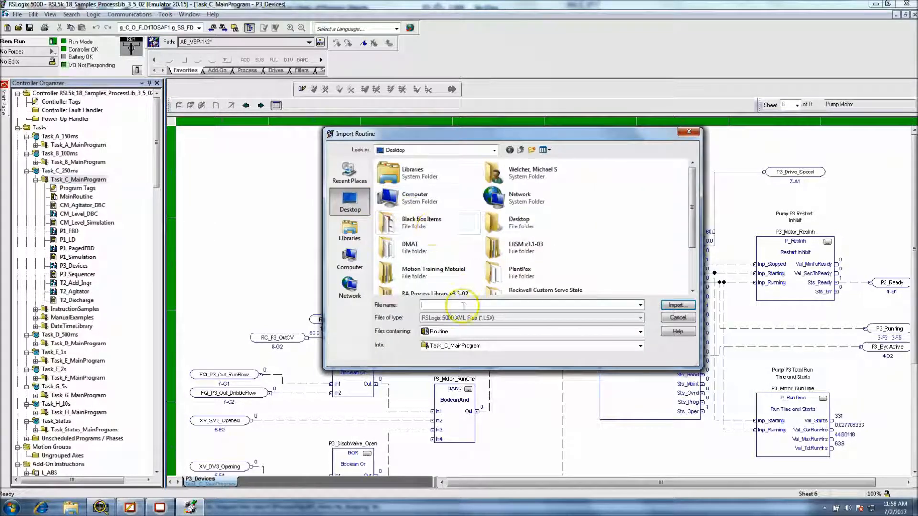
scroll(714, 236, down, 2)
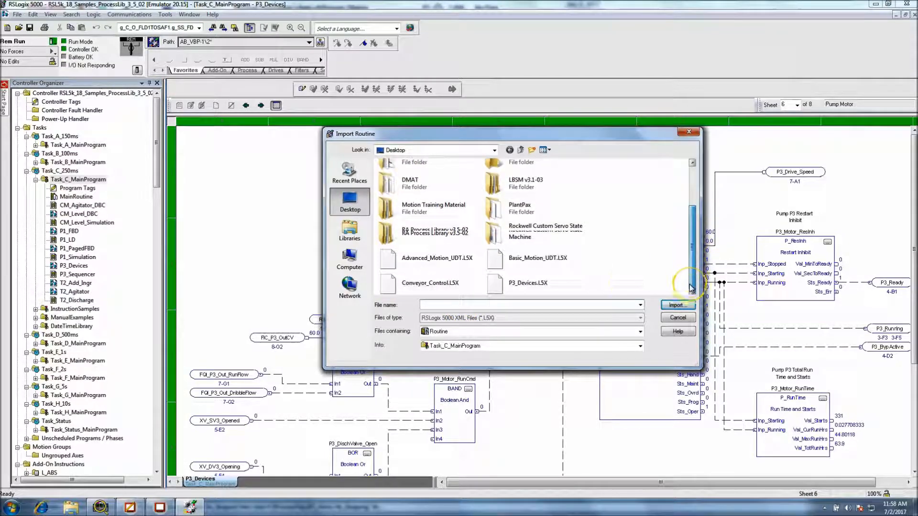
click(497, 283)
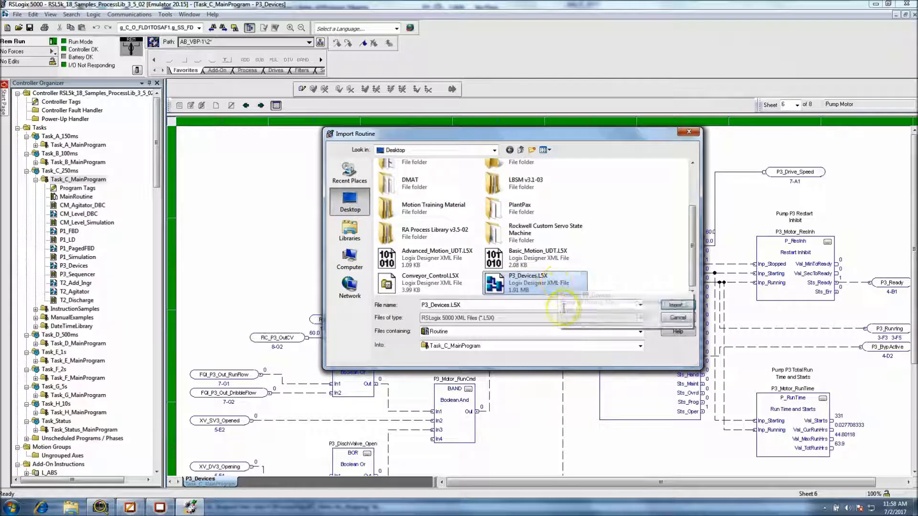
click(681, 308)
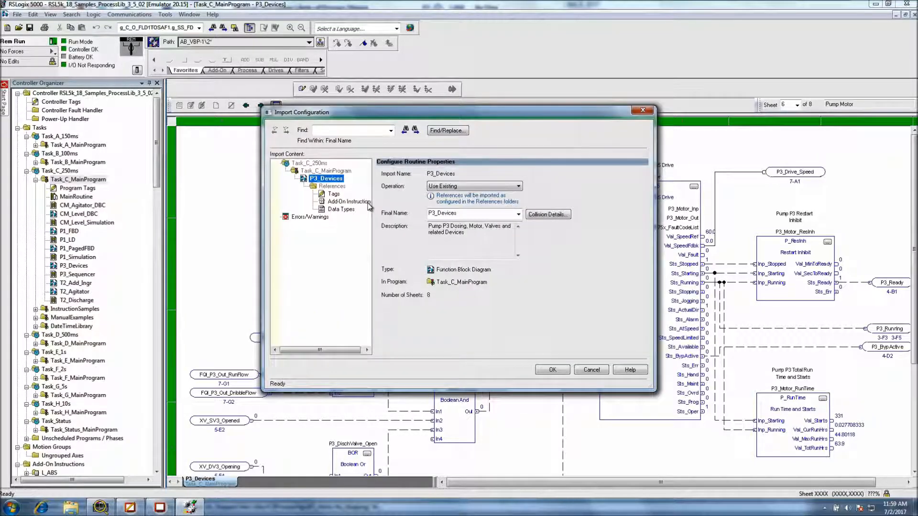
- Set the final name of the imported routine to P2_Devices
double_click(436, 215)
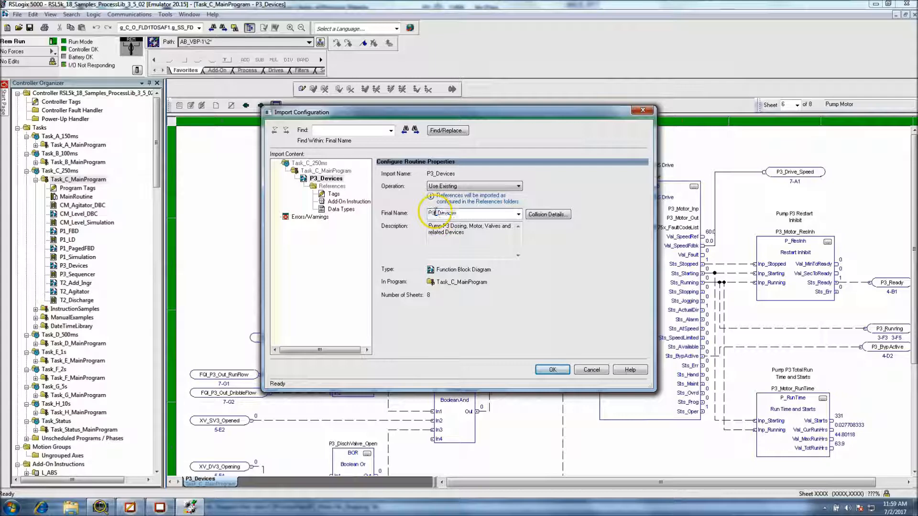
key(BackSpace)
text(4)
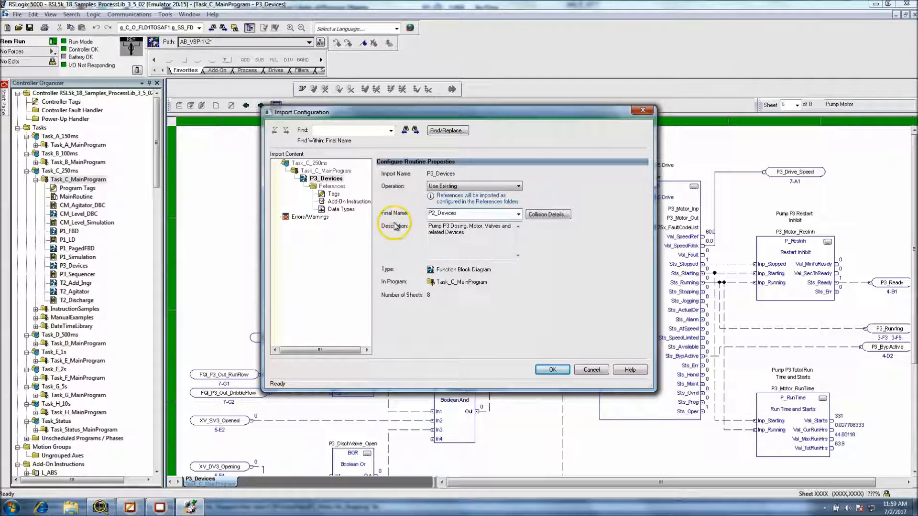
- Replace P3 with P2 in the final names of all the imported routine's tag references
click(333, 194)
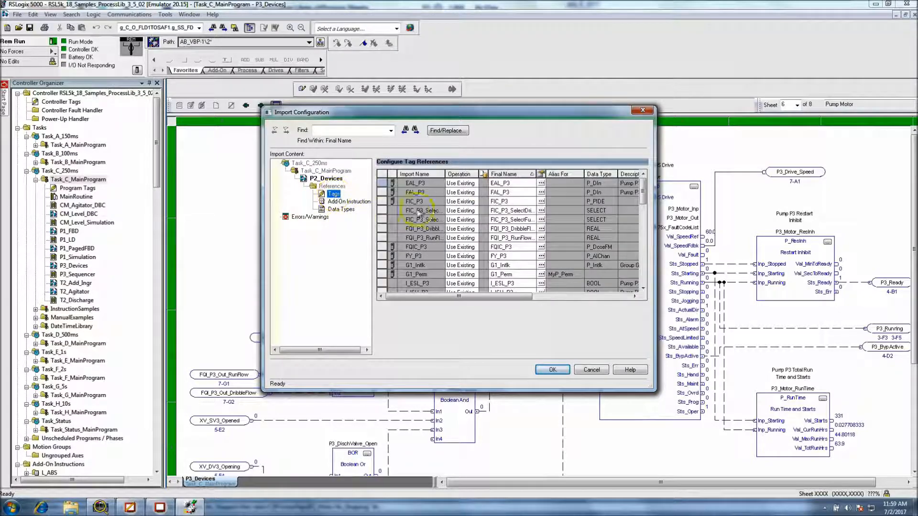
click(454, 132)
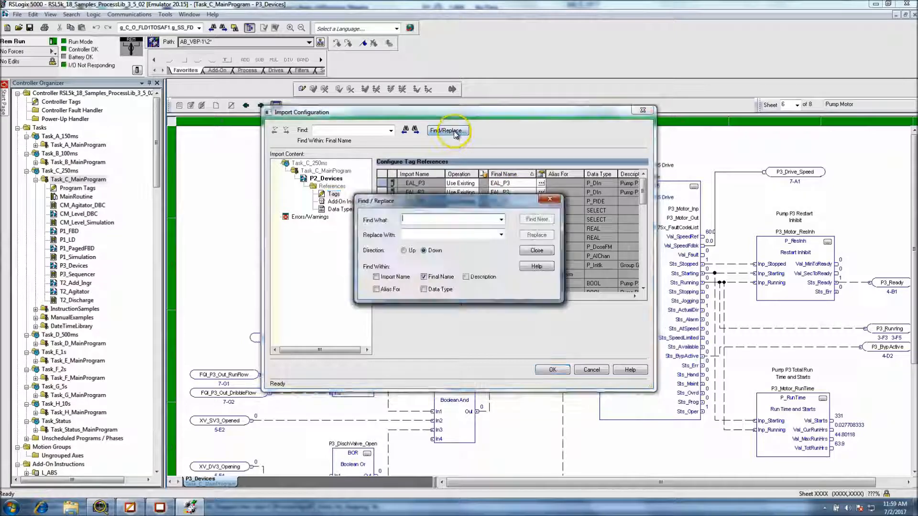
drag(477, 201, 492, 309)
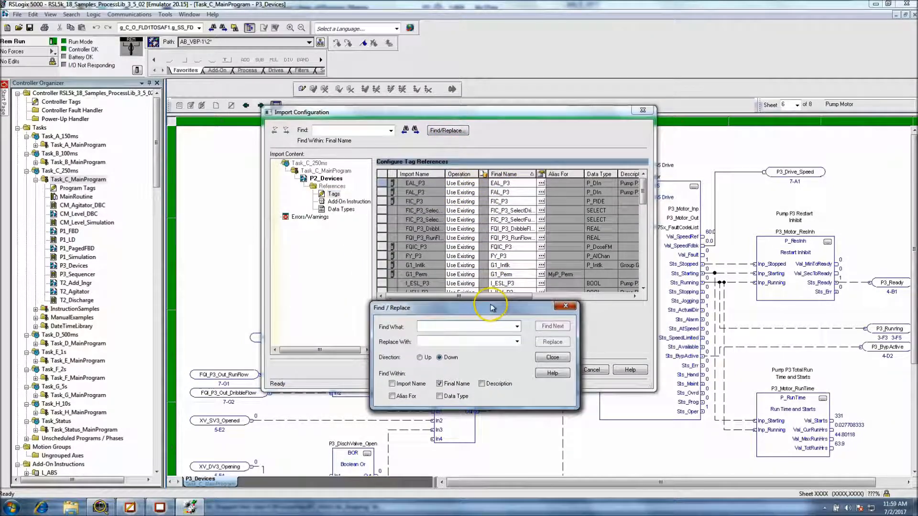
click(482, 325)
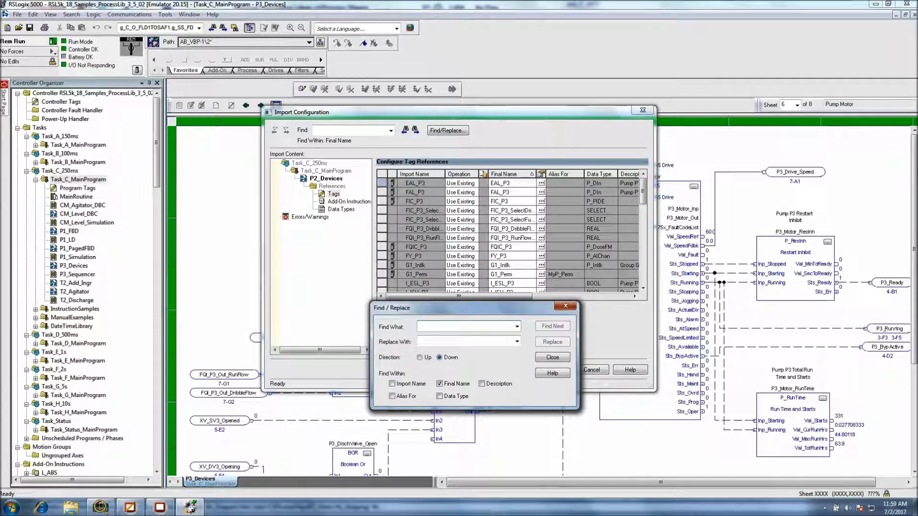
text(P#)
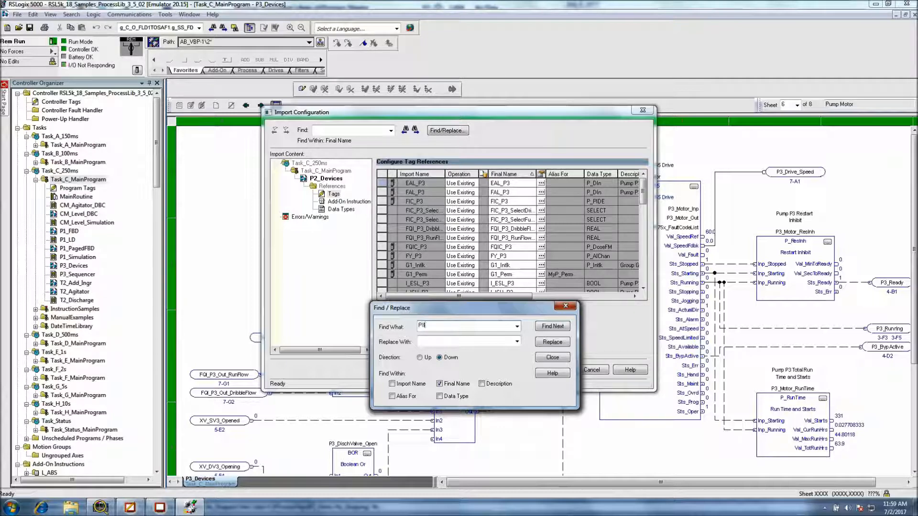
click(447, 341)
text(P2)
click(557, 346)
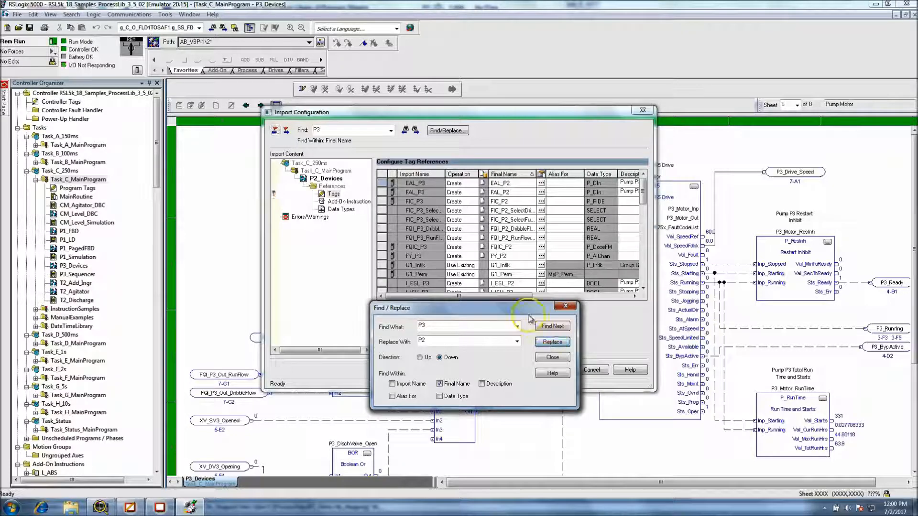
drag(526, 310, 425, 322)
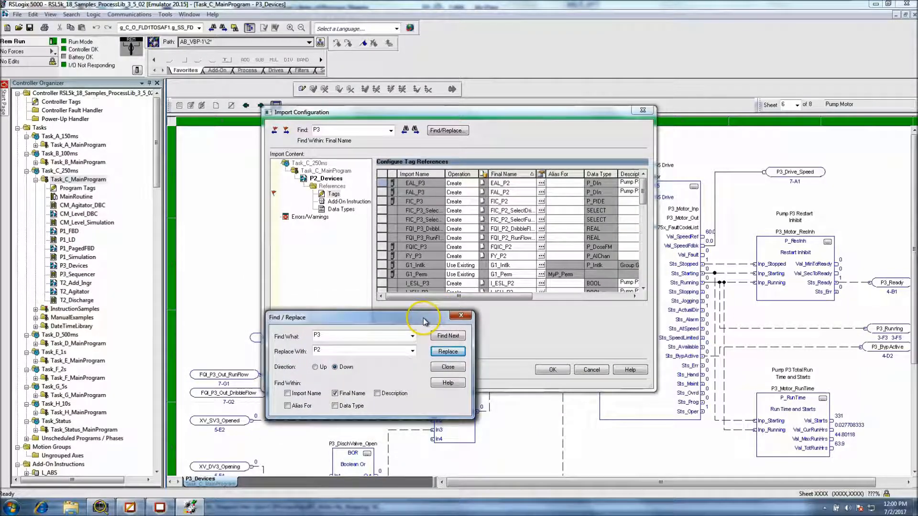
- Review the import's tag references for flagged conflicts, checking the P2_Motor entry's operation, data type and description
click(449, 367)
drag(643, 194, 638, 239)
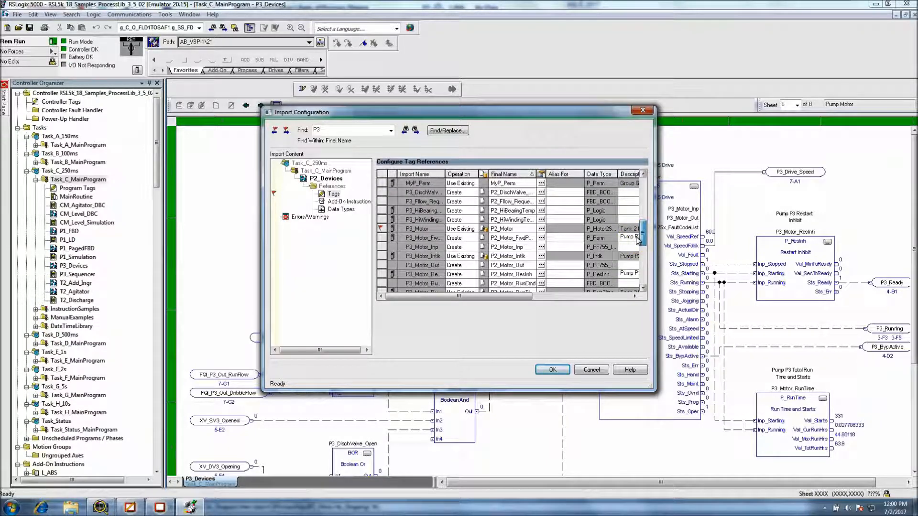
click(484, 237)
click(382, 229)
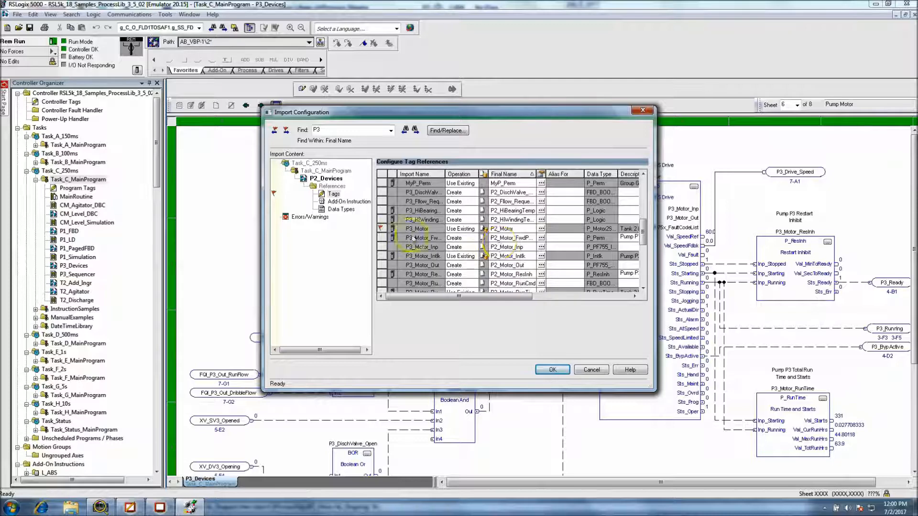
mouse_move(527, 297)
mouse_down()
mouse_move(668, 306)
mouse_move(533, 307)
mouse_up()
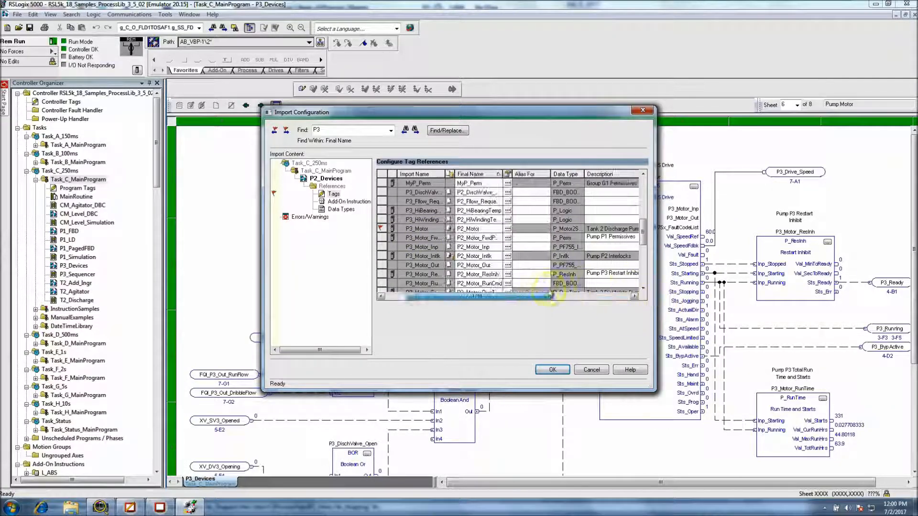
mouse_move(381, 229)
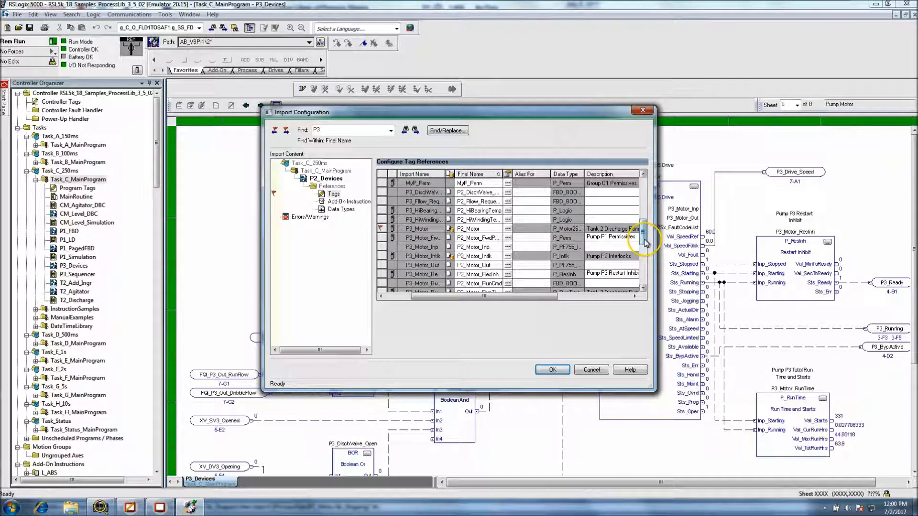
drag(644, 233, 648, 195)
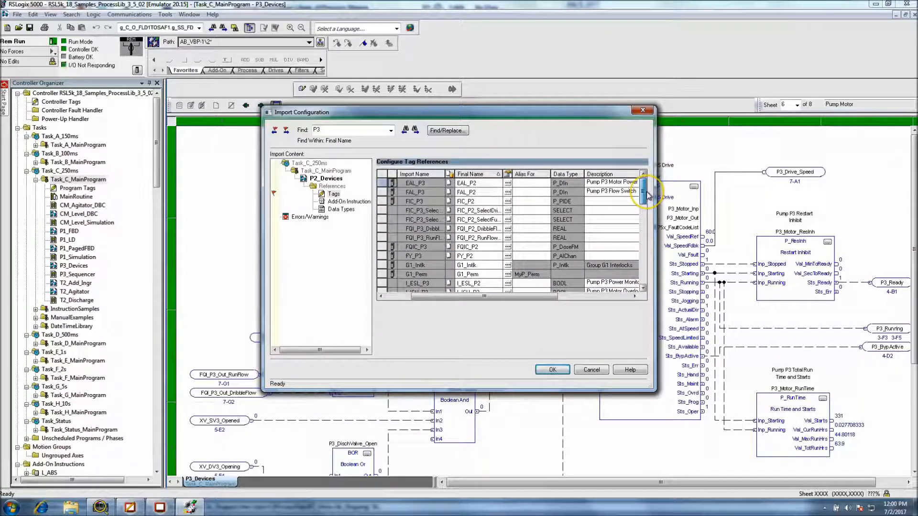
- Change the final name of the imported routine to P4_Devices
click(322, 180)
double_click(432, 213)
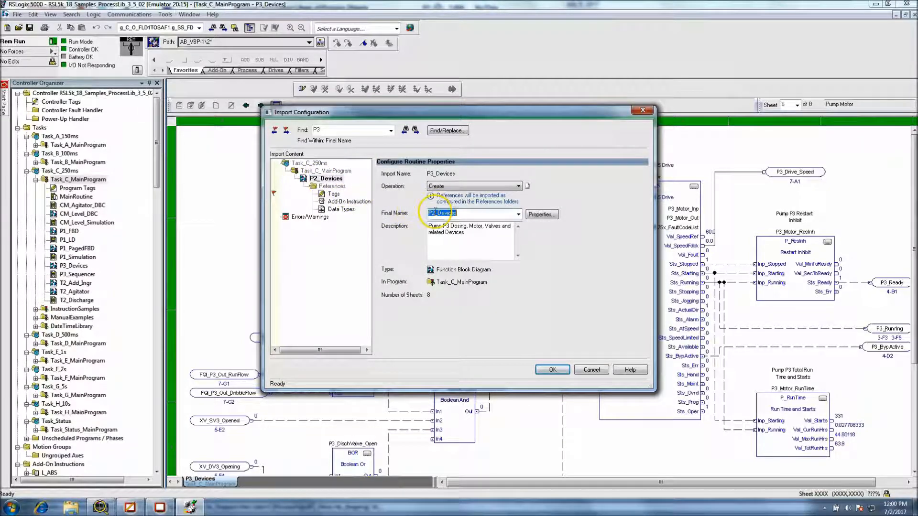
click(433, 214)
key(BackSpace)
text(4)
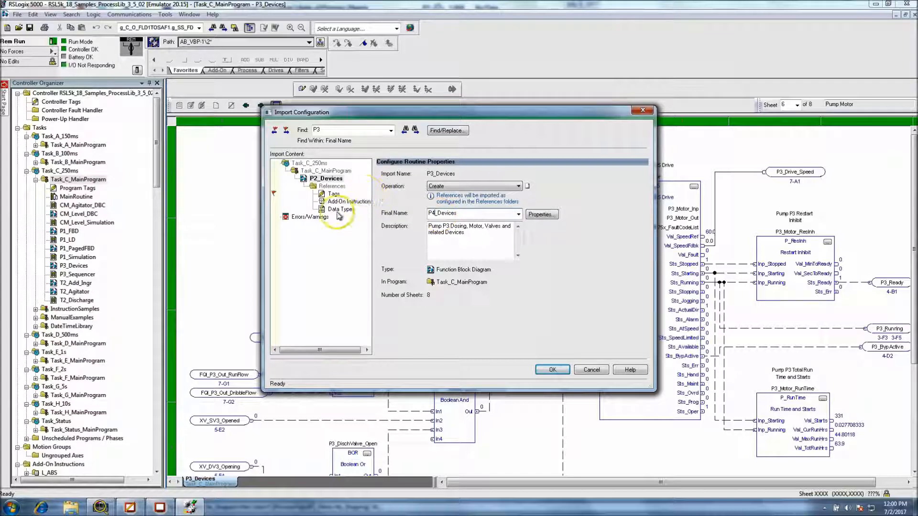
- Replace P2 with P4 in the final names of all the imported routine's tag references
click(334, 194)
click(447, 133)
double_click(325, 337)
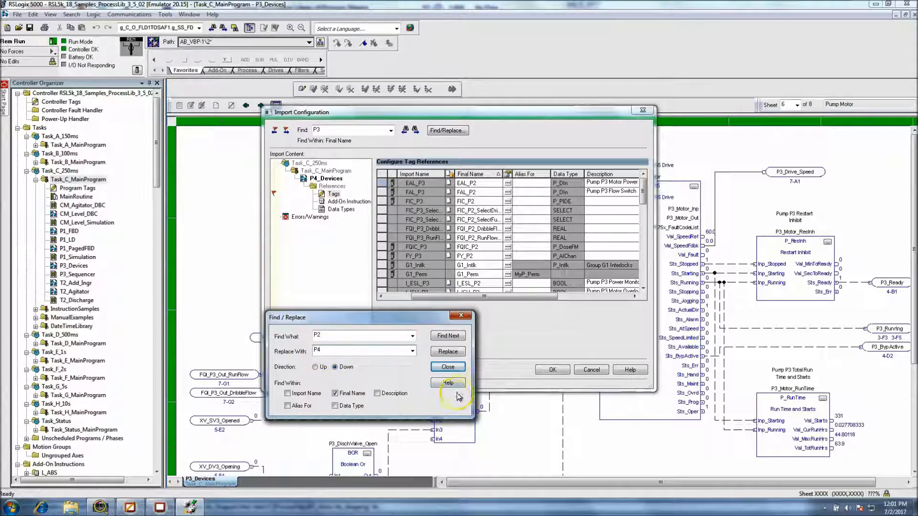
click(437, 356)
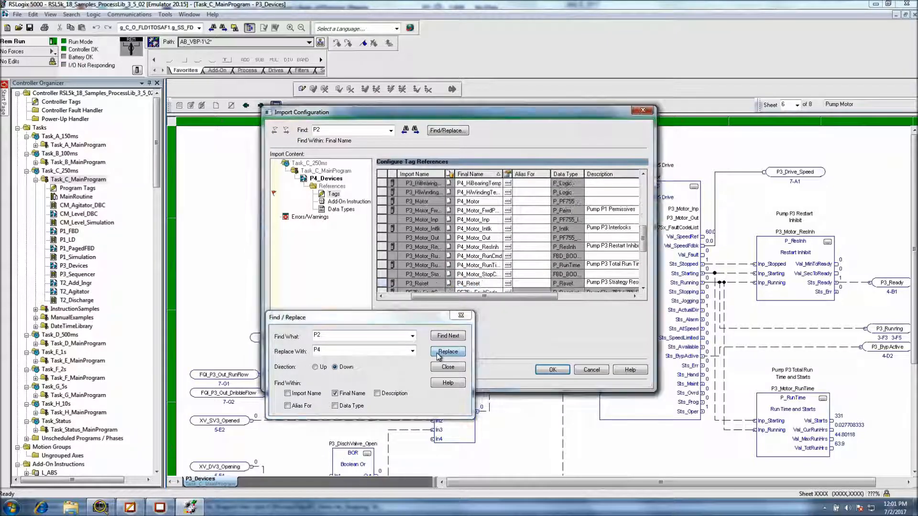
click(437, 355)
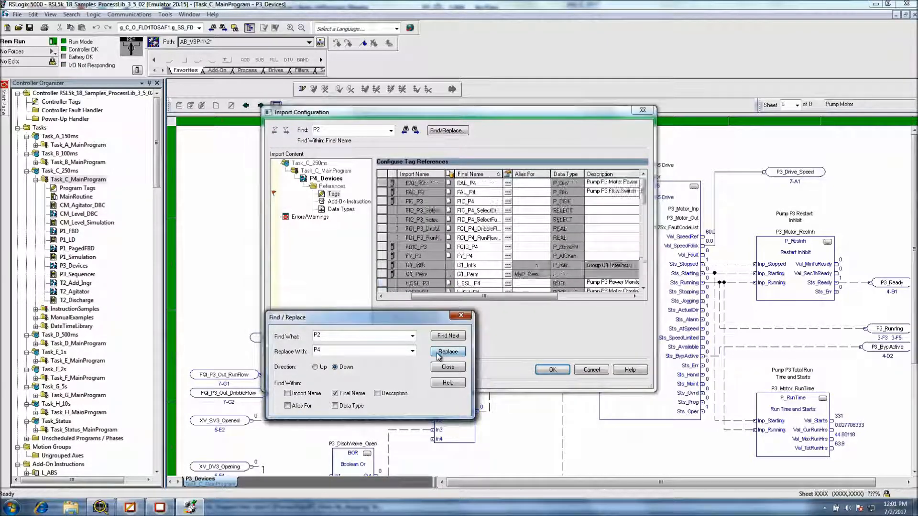
click(438, 355)
click(453, 319)
click(453, 319)
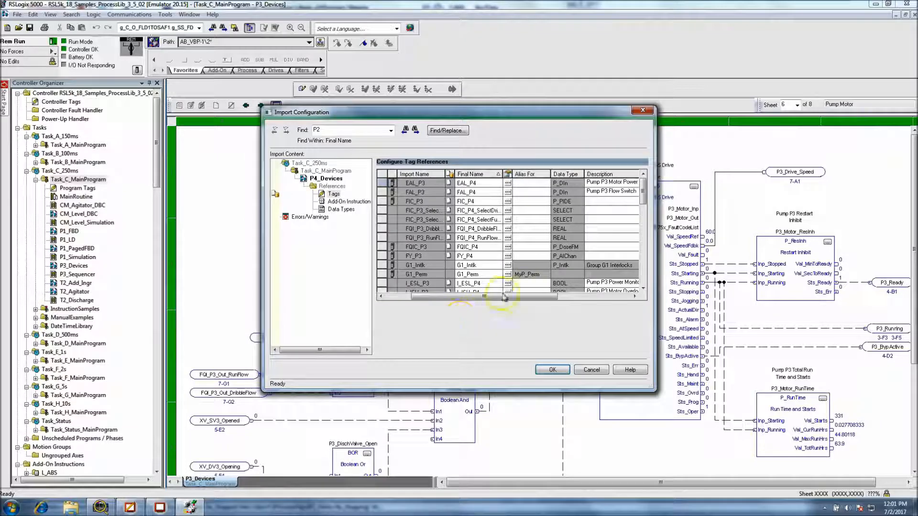
- Review the operations and final names of the tag references and the routine properties in the import configuration
mouse_move(644, 199)
mouse_down()
mouse_move(654, 295)
mouse_move(649, 197)
mouse_up()
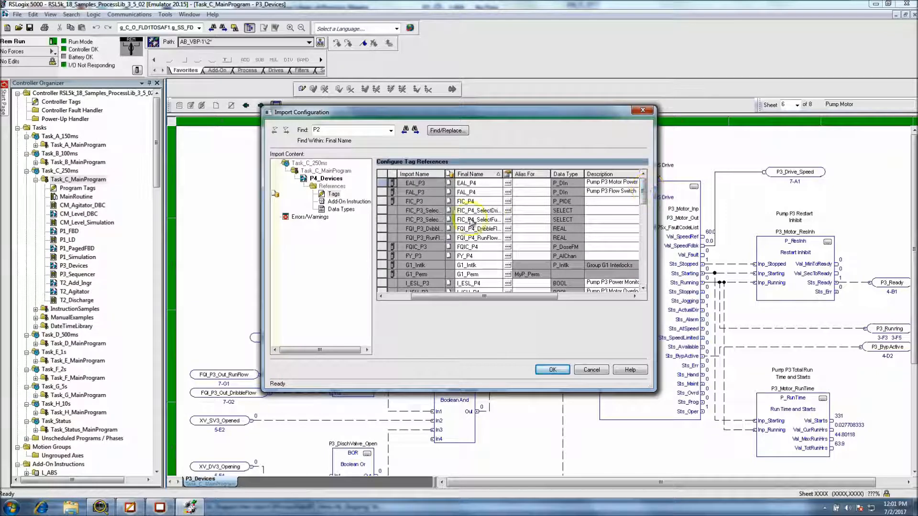
drag(381, 211, 378, 287)
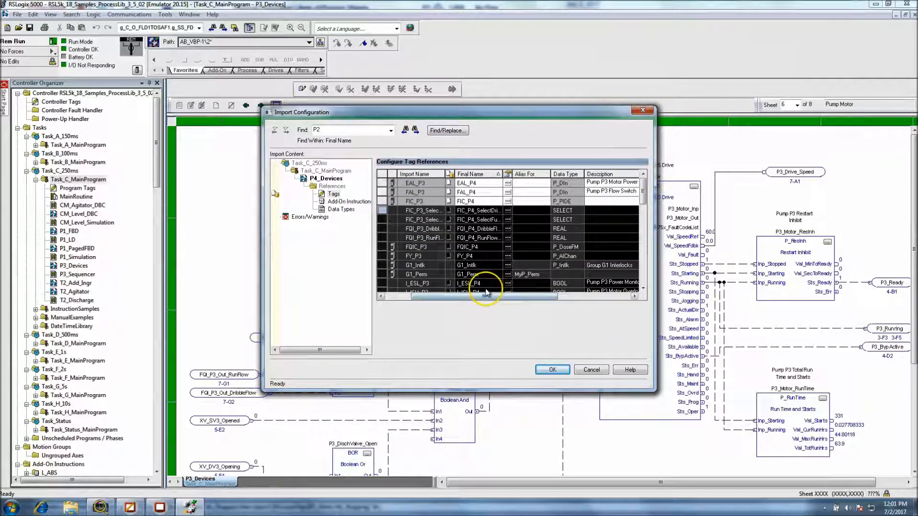
drag(484, 296, 436, 293)
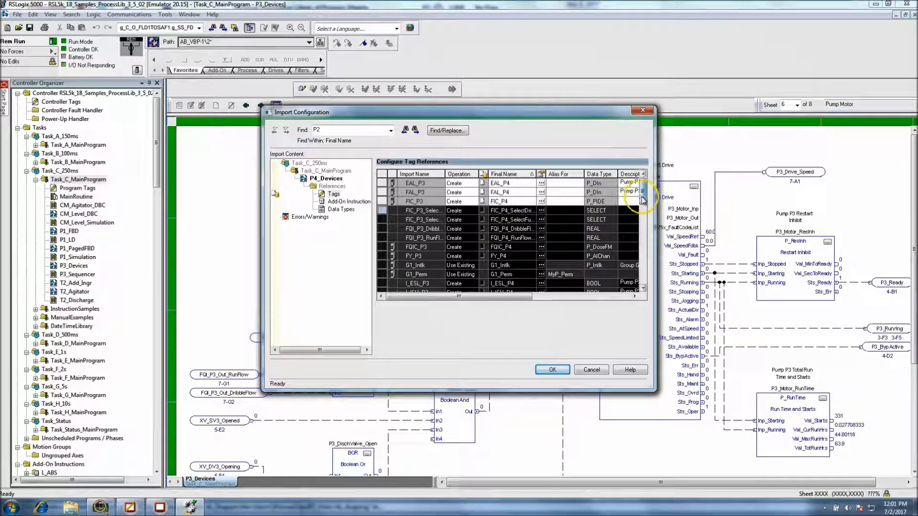
click(596, 184)
drag(643, 191, 641, 287)
click(555, 371)
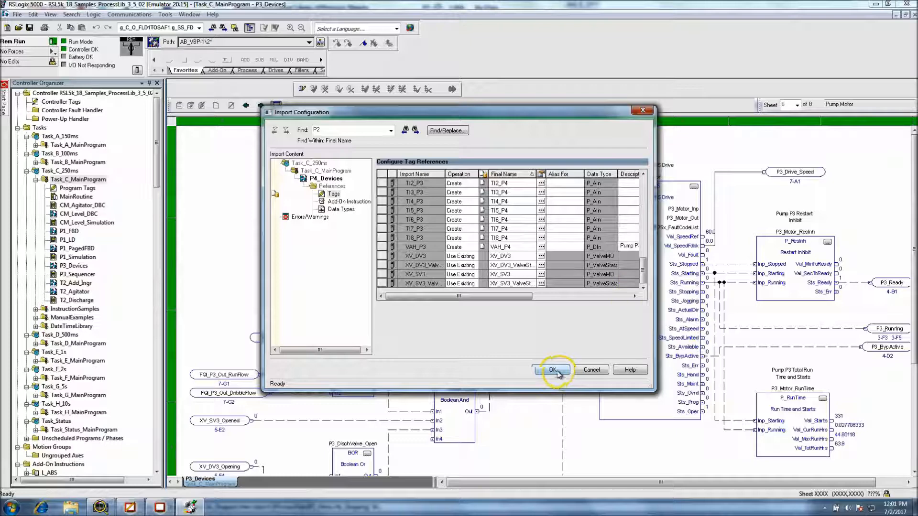
click(346, 202)
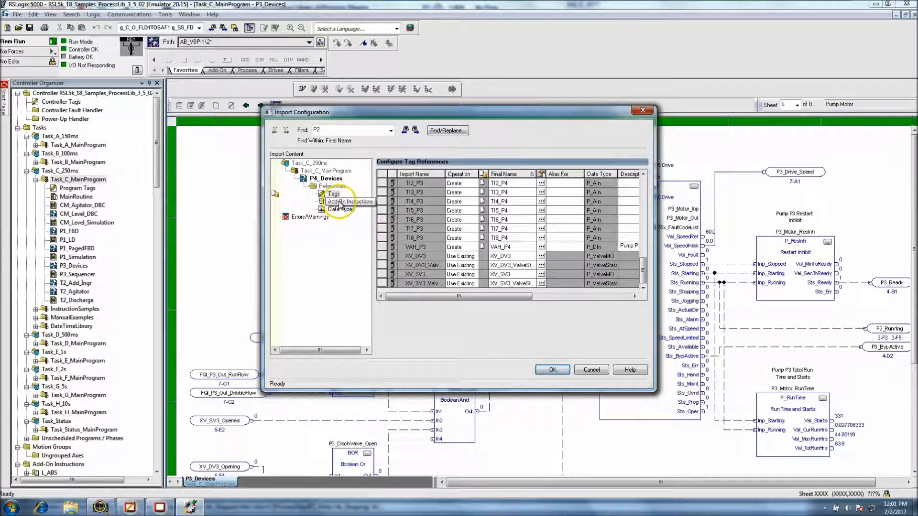
click(336, 194)
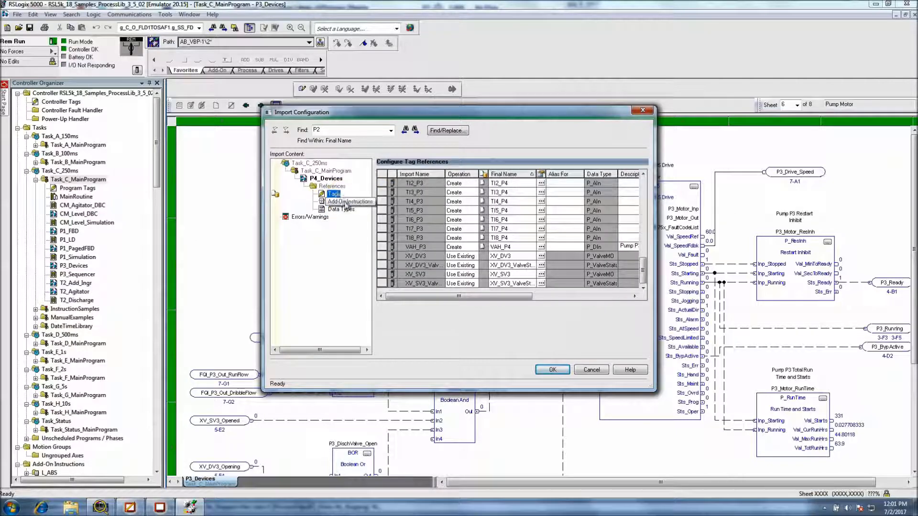
click(345, 202)
click(338, 178)
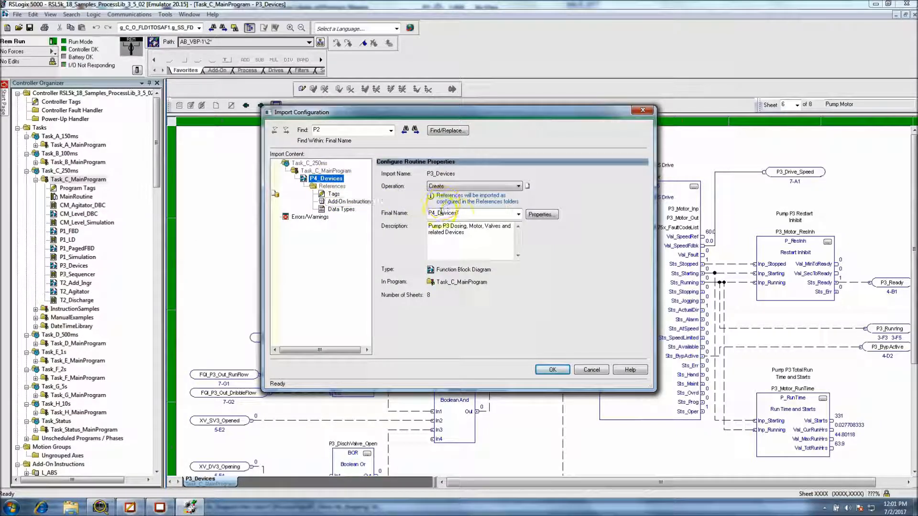
click(476, 215)
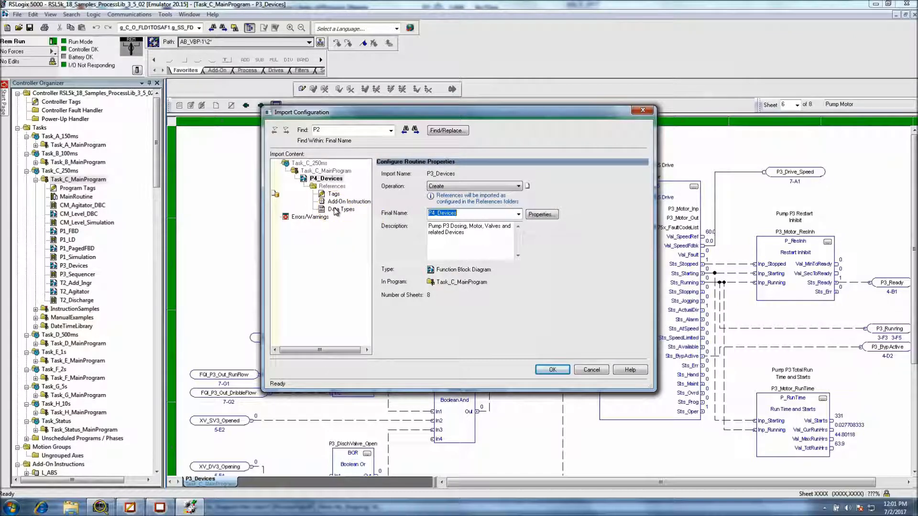
- Import the configured routine into Task_C_MainProgram with its logic edits as pending
click(333, 194)
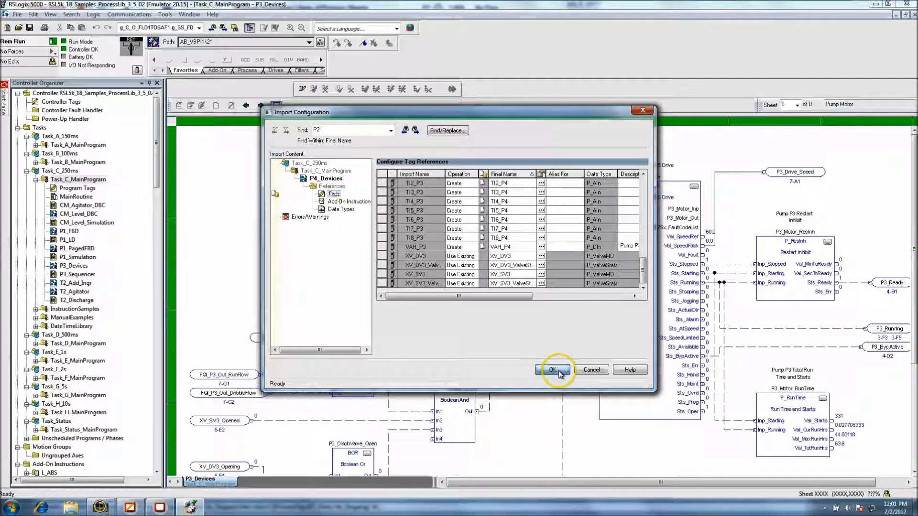
click(554, 370)
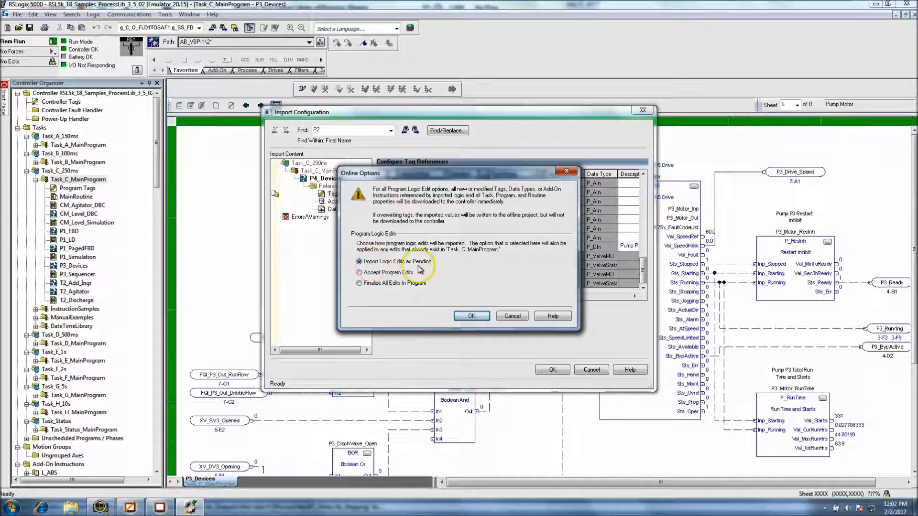
click(472, 316)
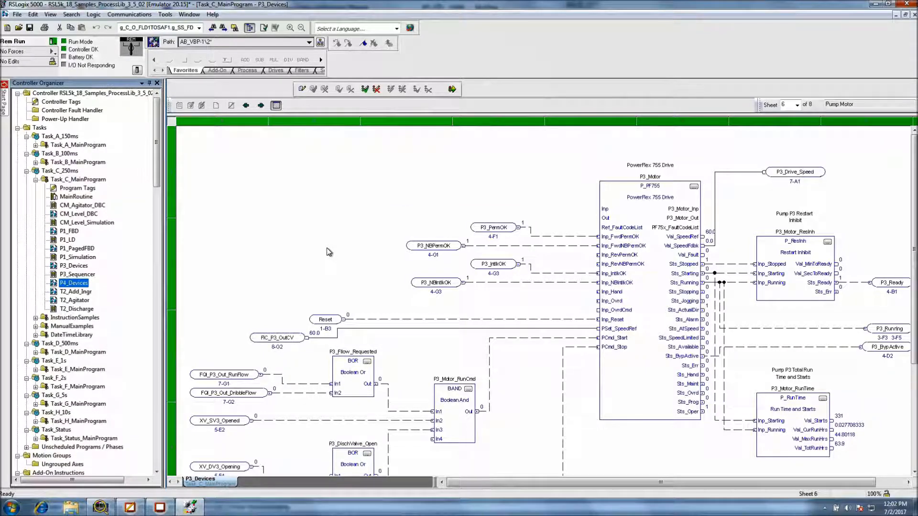
- Open the Pump Motor sheet of the P4_Devices routine and finalize all edits in the program
double_click(78, 283)
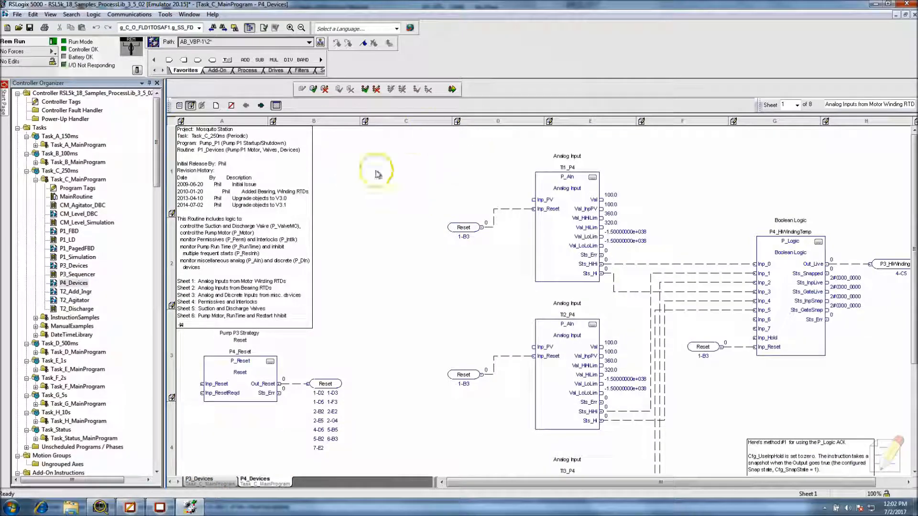
click(797, 106)
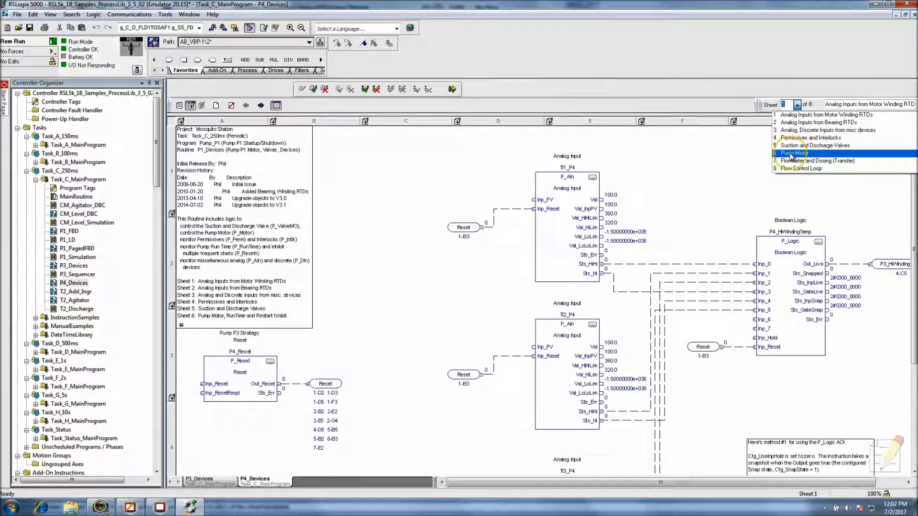
click(788, 154)
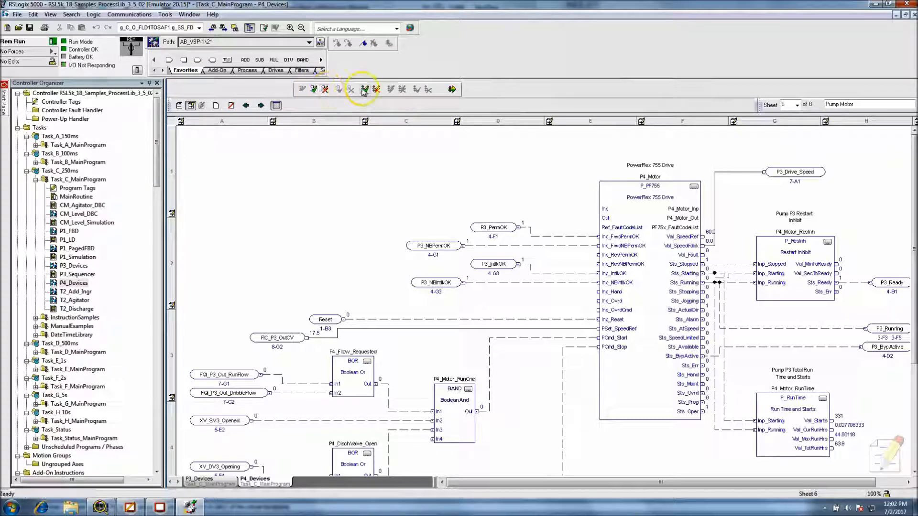
click(452, 90)
click(393, 354)
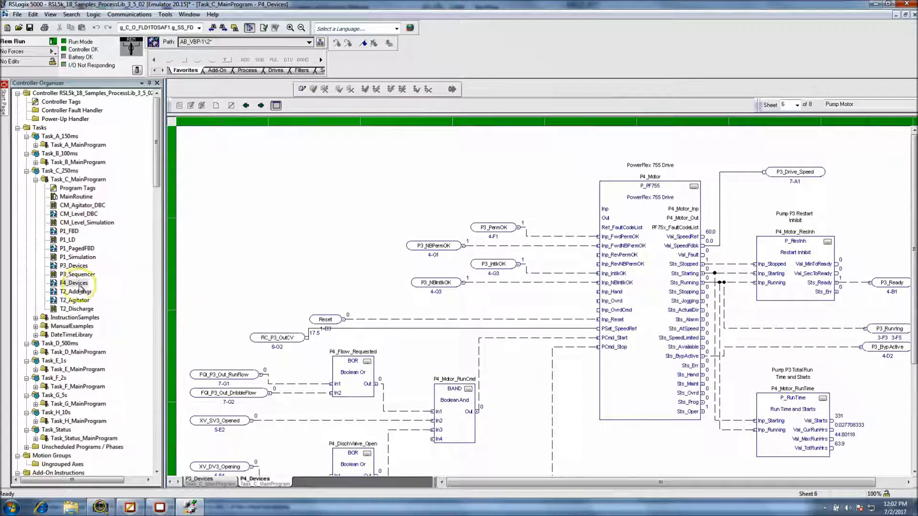
click(649, 176)
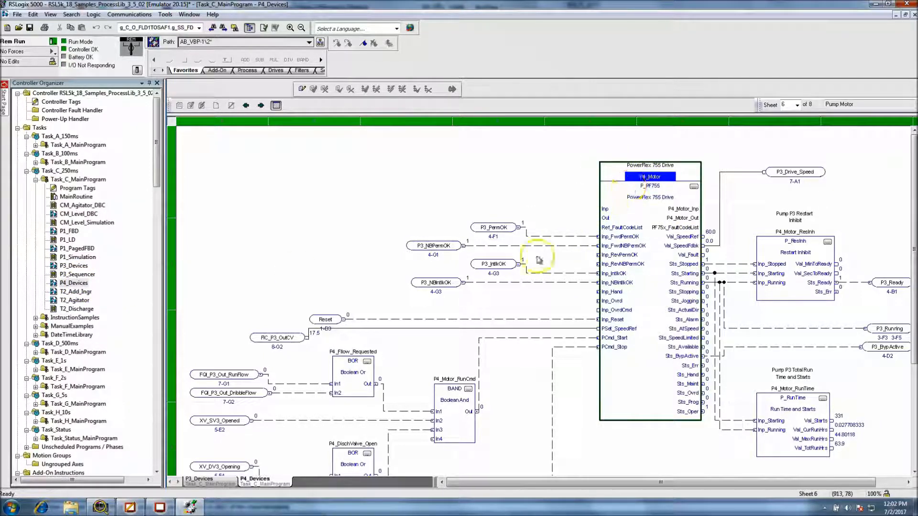
- Add a rung containing a JSR instruction below rung 15, the P1_Simulation call, in Task_C_MainProgram's MainRoutine
double_click(65, 197)
scroll(196, 241, down, 5)
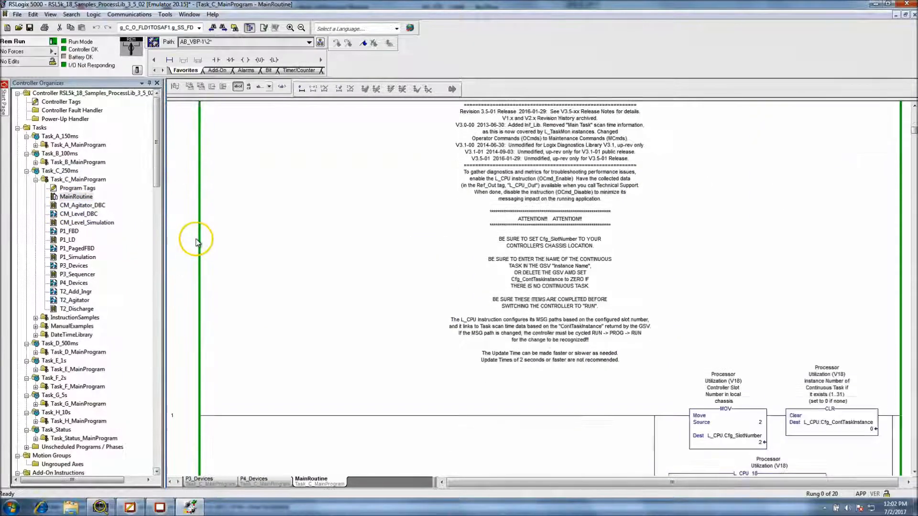
scroll(343, 294, down, 5)
drag(913, 130, 910, 308)
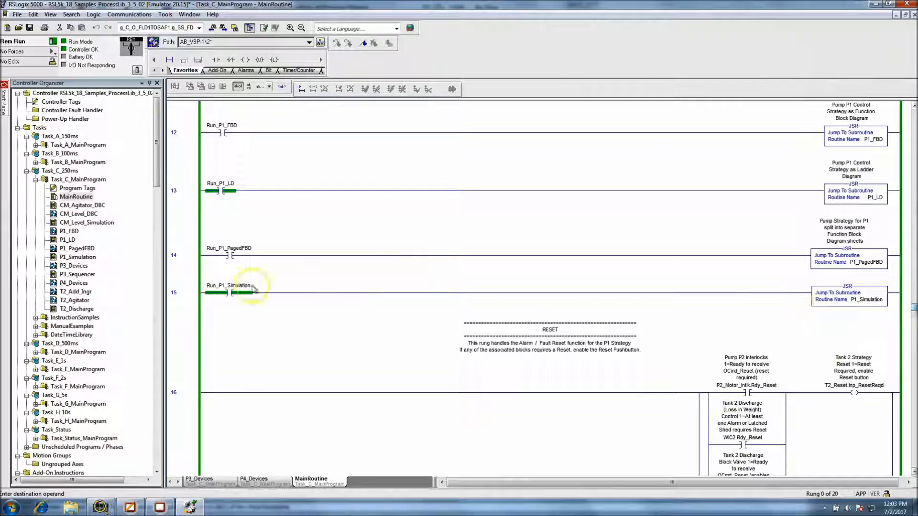
right_click(181, 296)
click(209, 346)
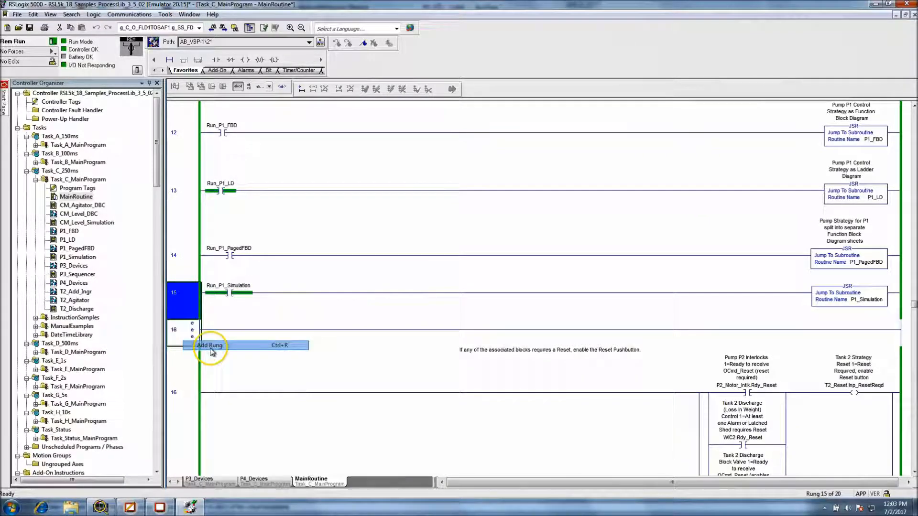
double_click(177, 335)
text(jsr)
key(Return)
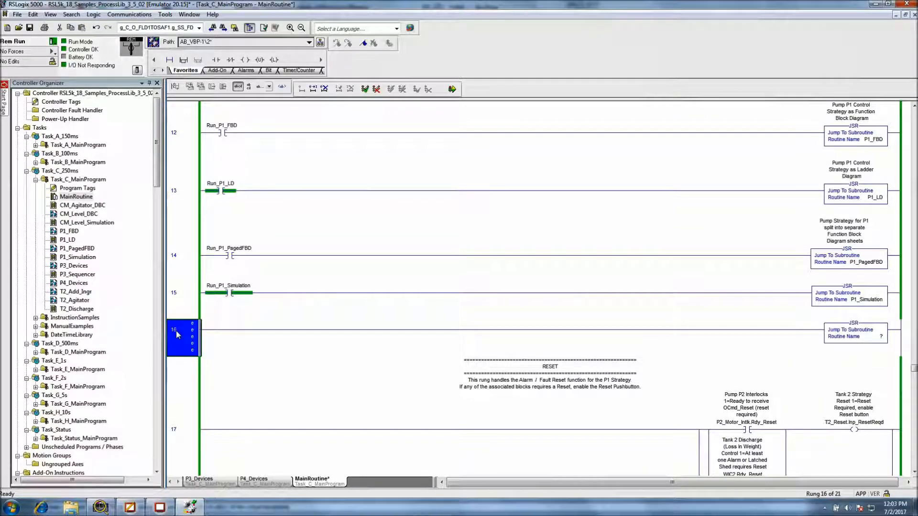
- Set the routine name of the new JSR instruction on rung 16 to P4_Devices
double_click(882, 337)
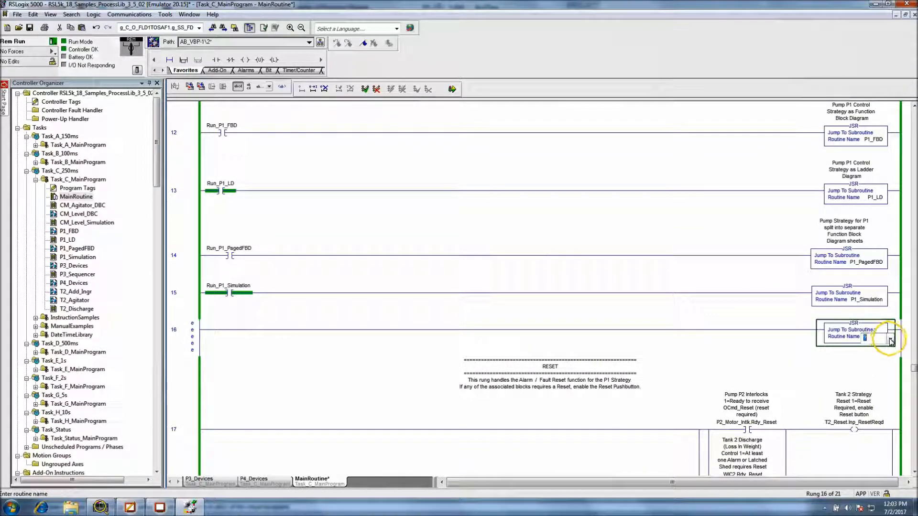
click(890, 339)
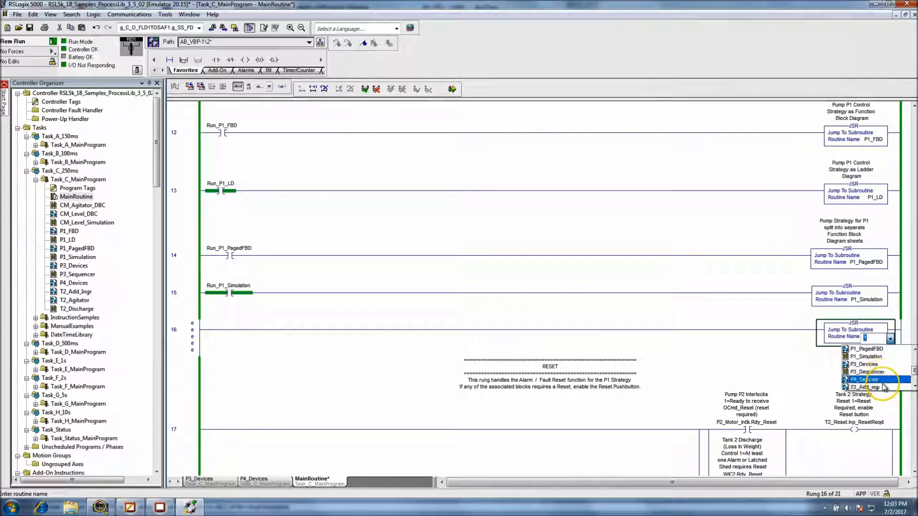
scroll(883, 382, down, 1)
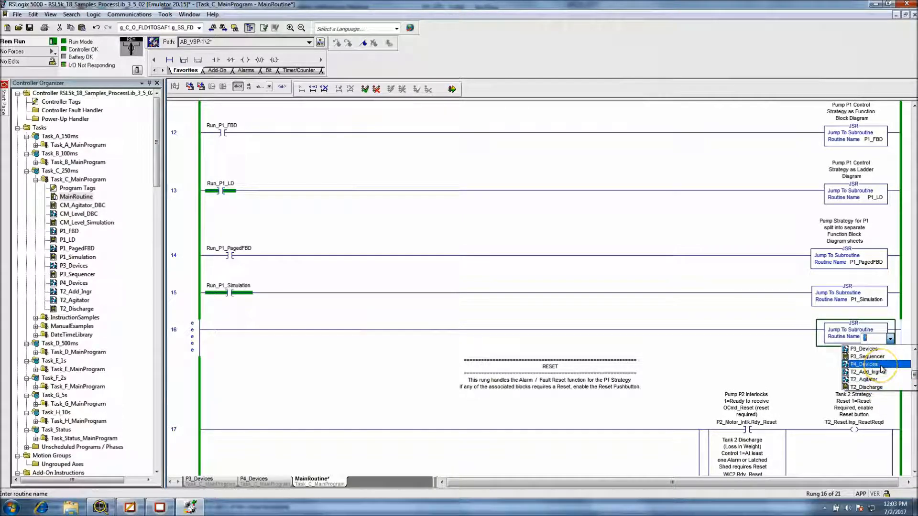
click(883, 364)
key(Return)
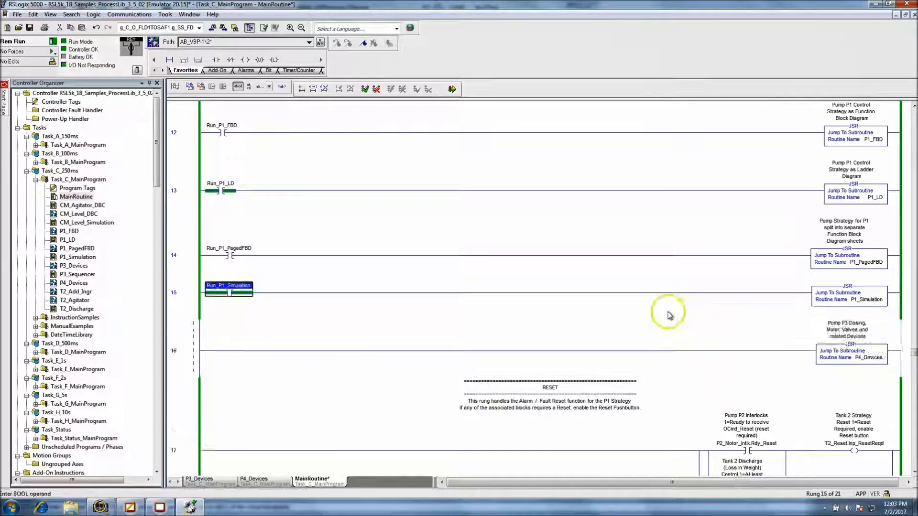
- Finalize all edits in Task_C_MainProgram's MainRoutine
click(452, 89)
click(410, 375)
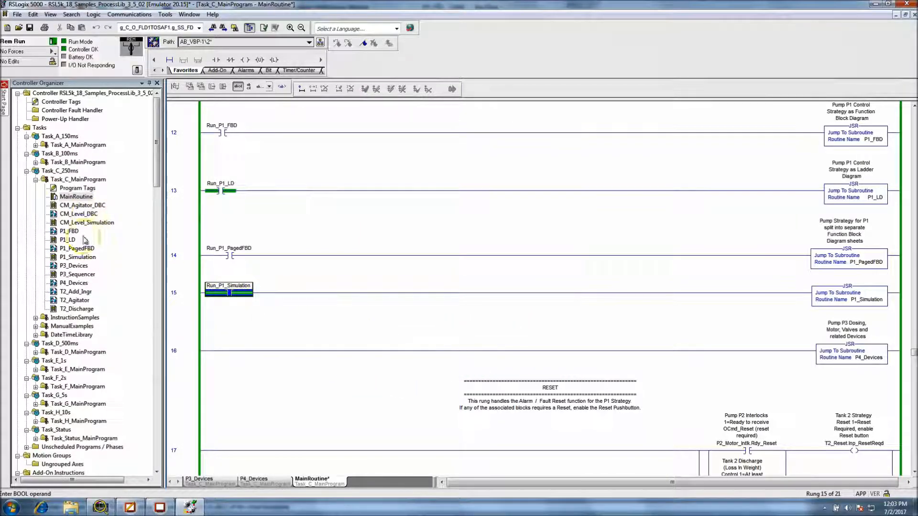
- Open the Pump Motor sheet of P4_Devices and select the tag name of the P4_Motor PowerFlex 755 drive block
double_click(79, 286)
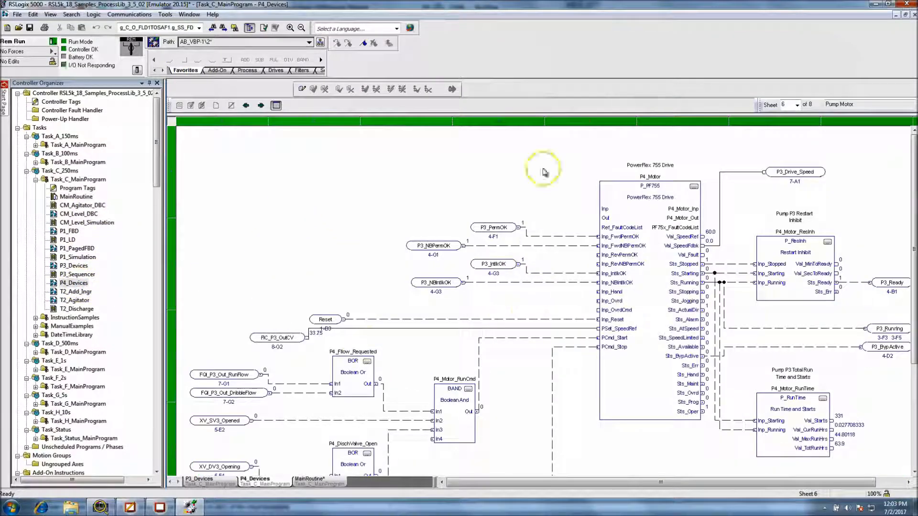
double_click(661, 177)
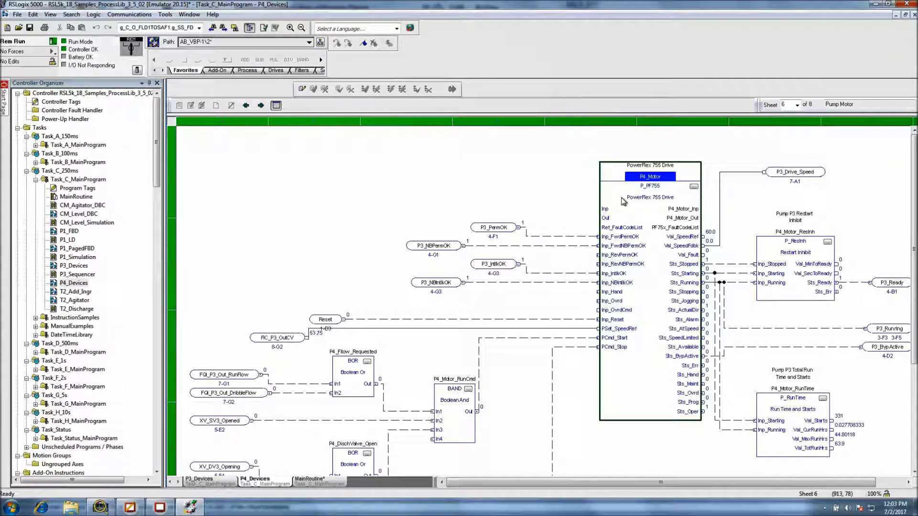
right_click(647, 185)
click(562, 251)
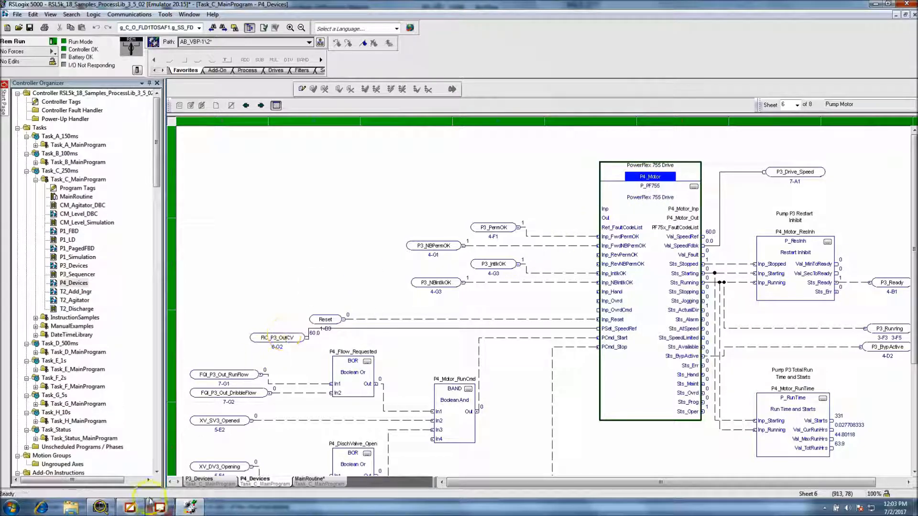
- Switch to FactoryTalk View Studio with the Sample_Sequencer display open
mouse_move(130, 509)
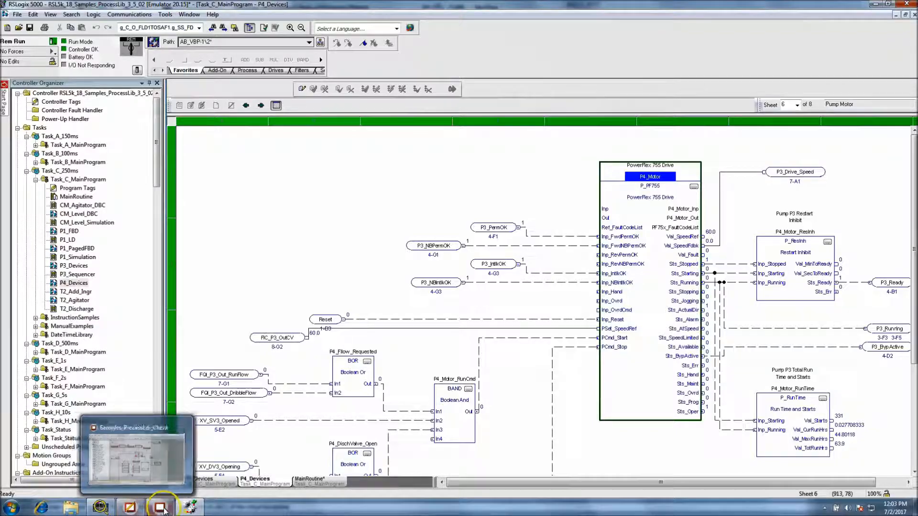
click(129, 509)
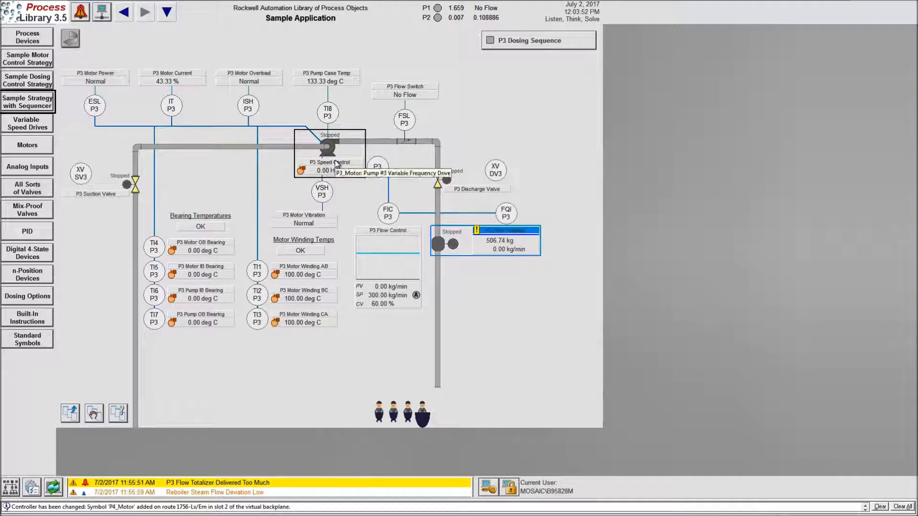
key(super)
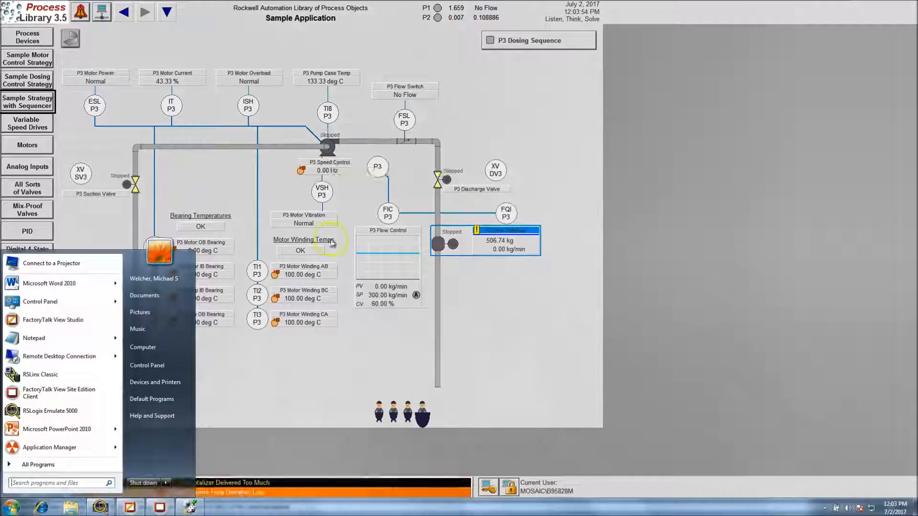
click(216, 439)
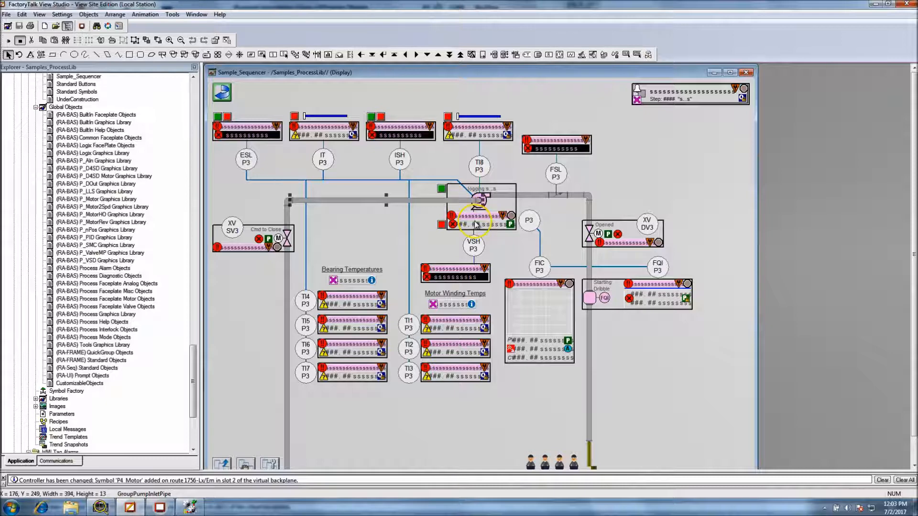
- Copy the P3 pump global object on Sample_Sequencer and place the copy at about X 884, Y 144, above the P3 discharge valve
click(489, 216)
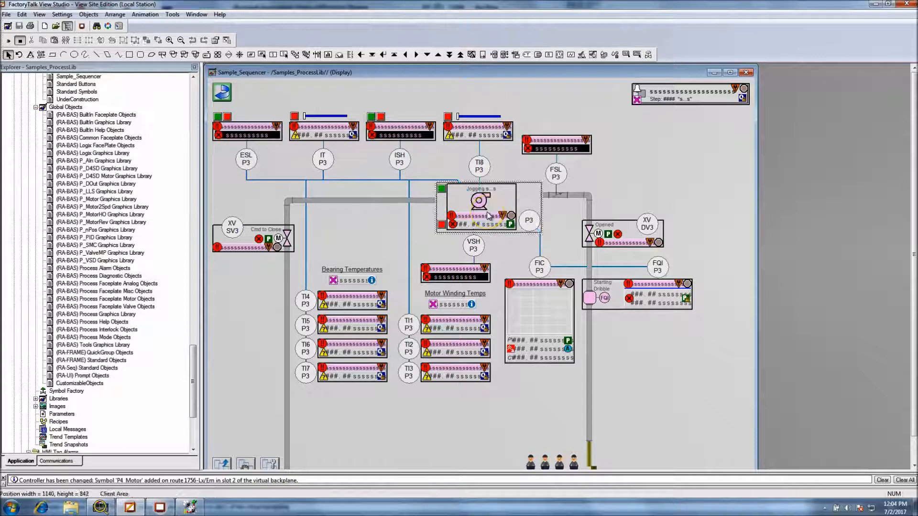
right_click(488, 214)
click(505, 354)
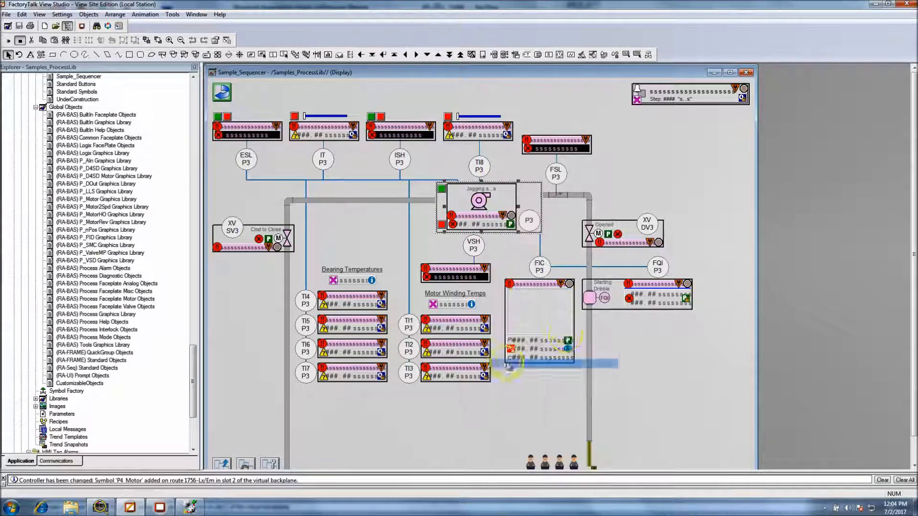
right_click(644, 186)
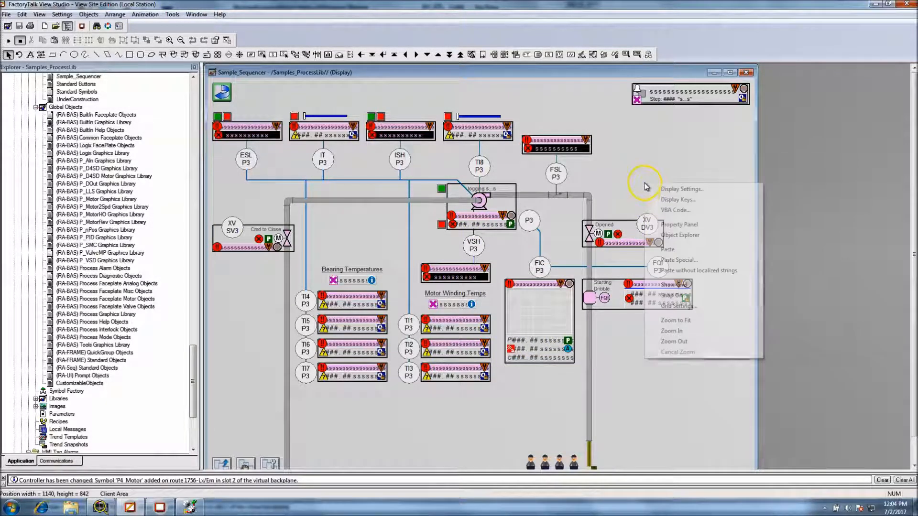
click(684, 252)
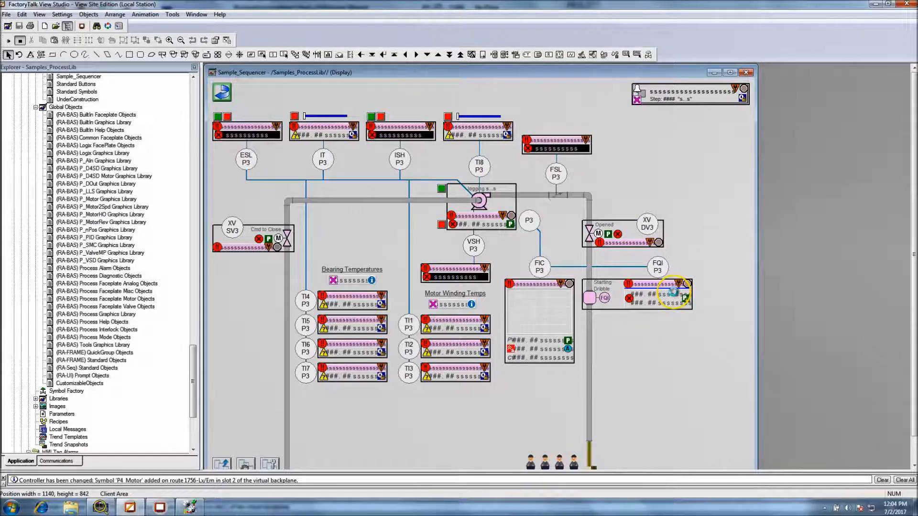
drag(492, 216, 672, 175)
- Set the first global object parameter value of the pump copy to {[ProcessObjx]P4_Motor}
right_click(673, 175)
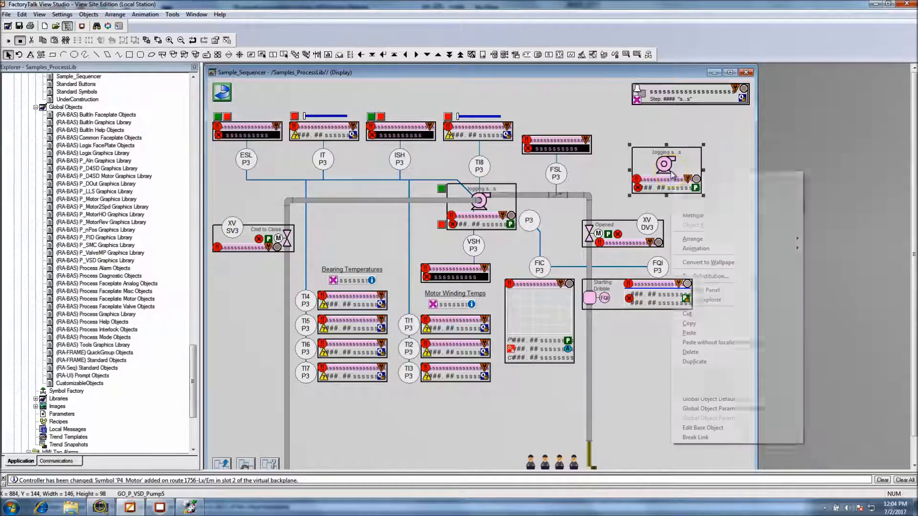
click(708, 409)
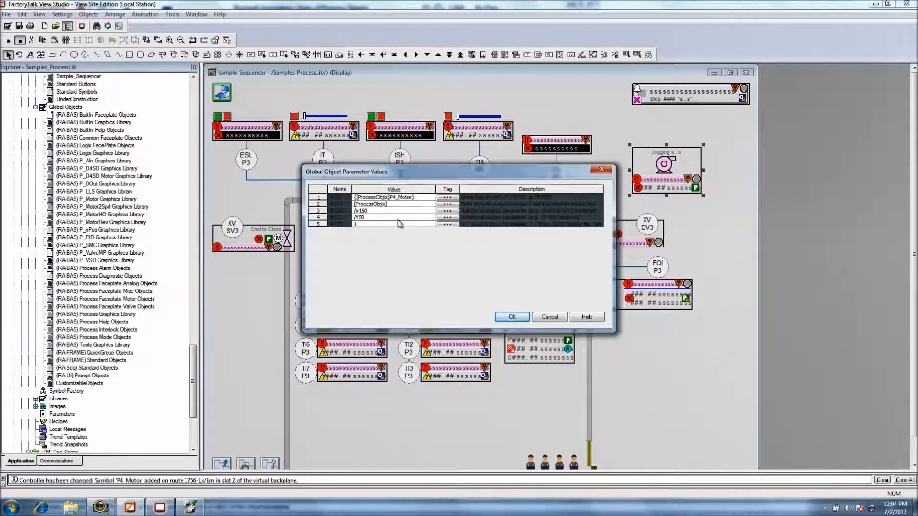
click(529, 317)
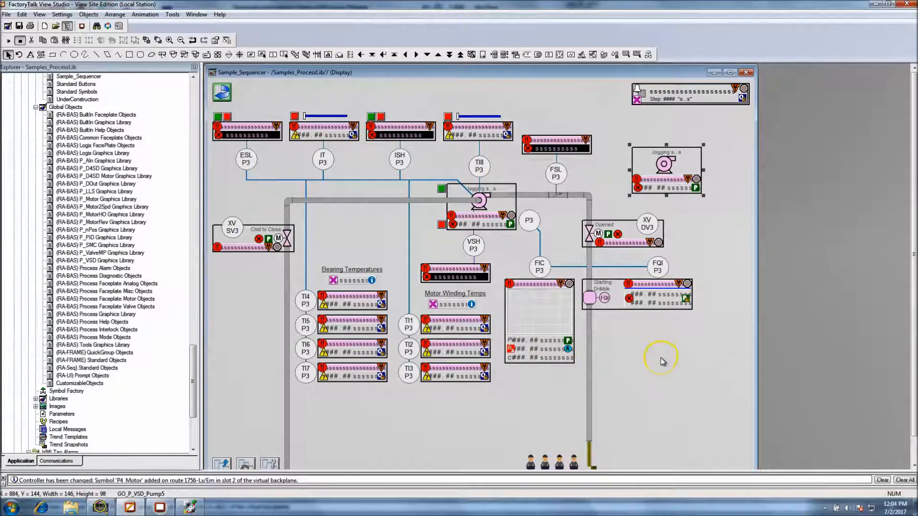
- Move the pump copy to about X 902, Y 577, below the P3 flow totalizer, and save the Sample_Sequencer display
drag(659, 177, 668, 384)
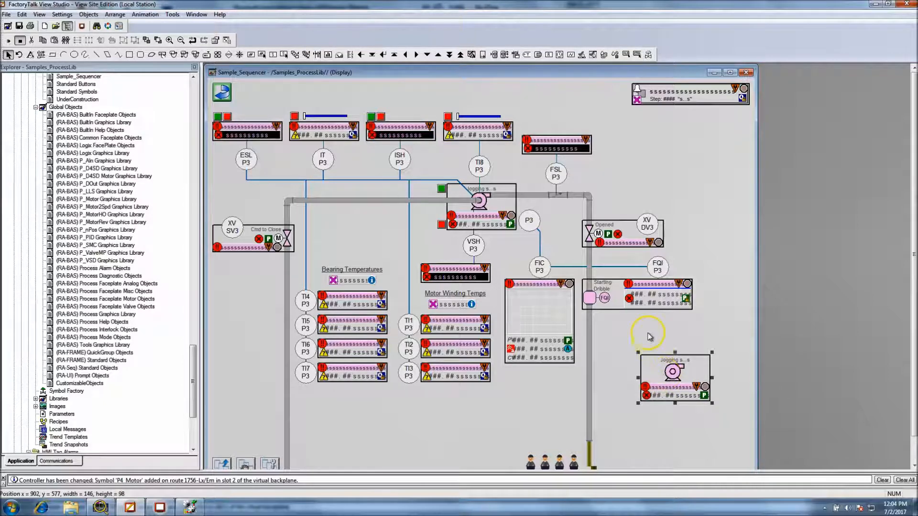
click(16, 40)
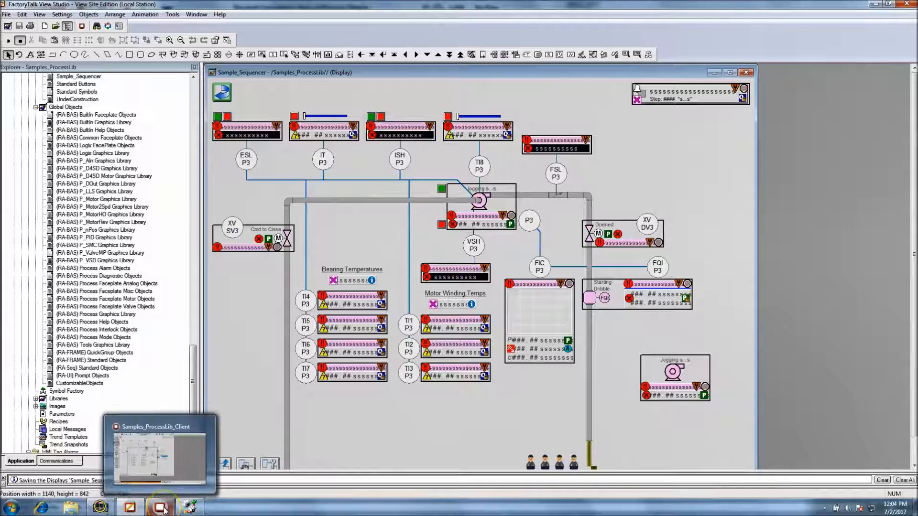
- Open the new pump's faceplate in the Samples_ProcessLib client's Sample Strategy with Sequencer display and show its engineering settings
click(163, 509)
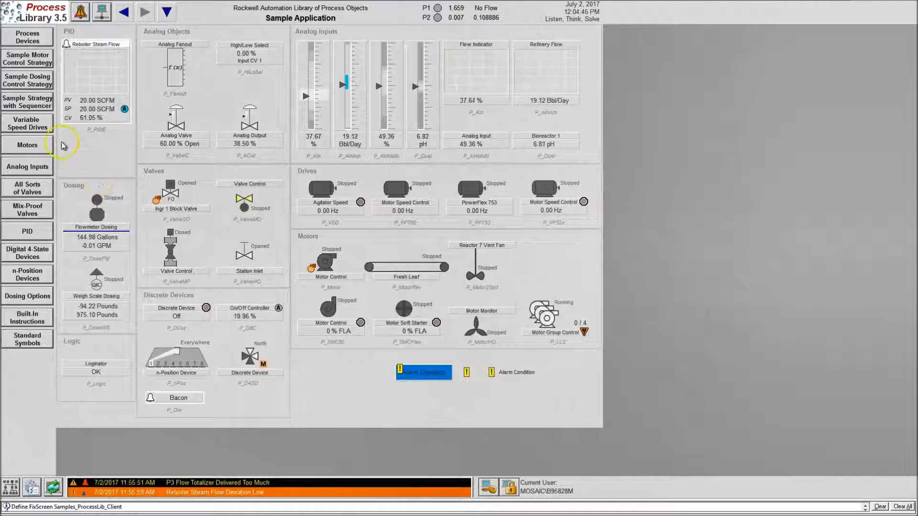
click(32, 106)
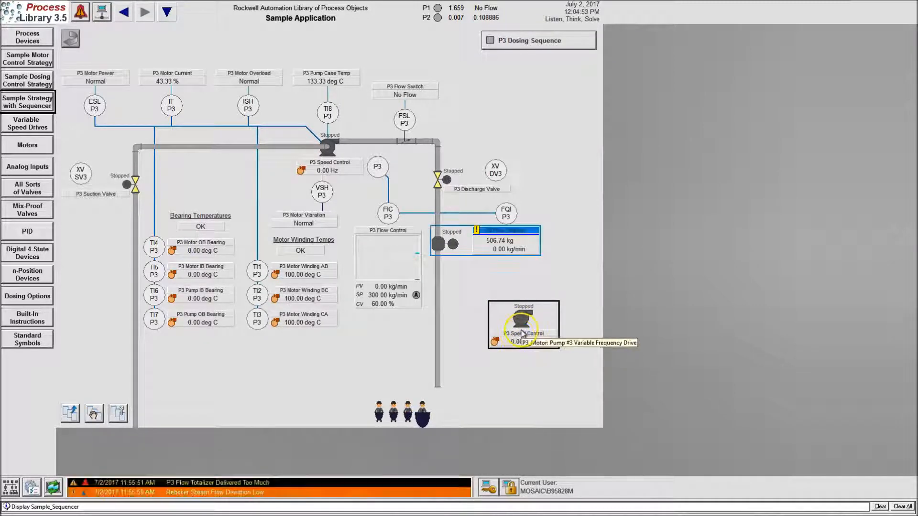
click(521, 328)
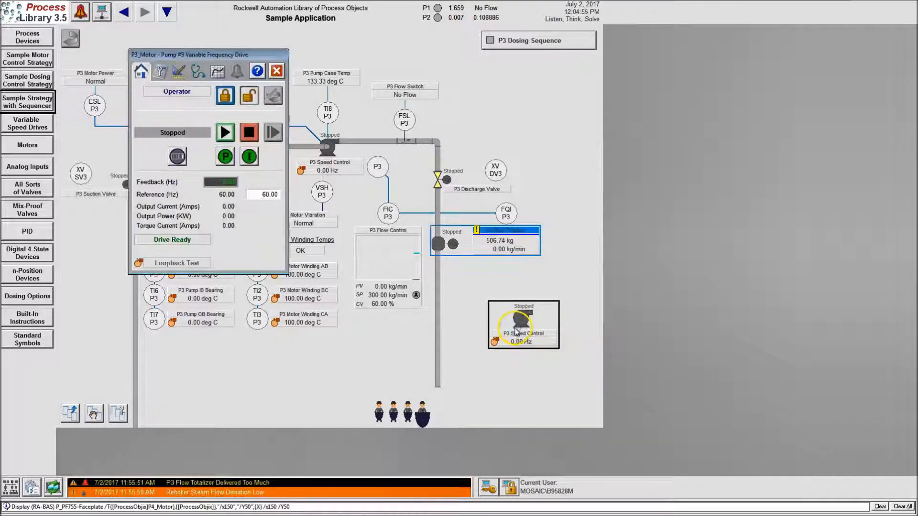
drag(177, 55, 554, 55)
click(540, 71)
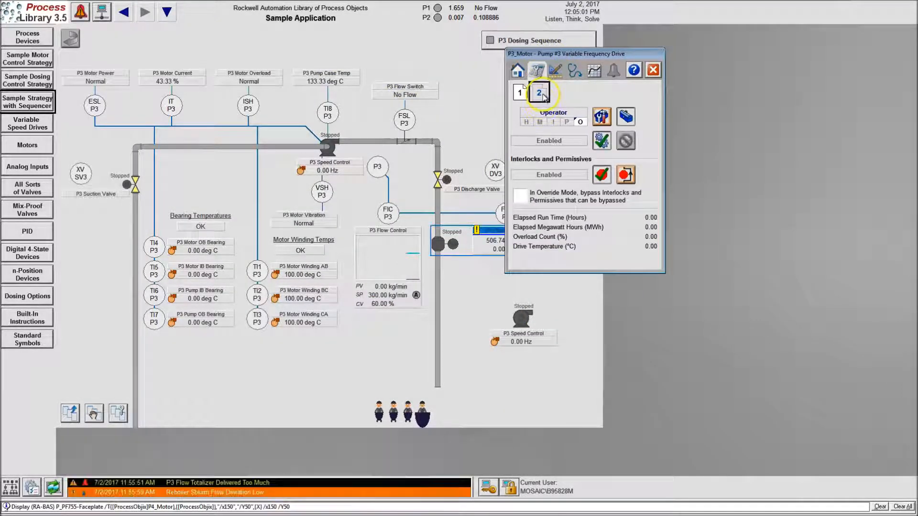
click(555, 70)
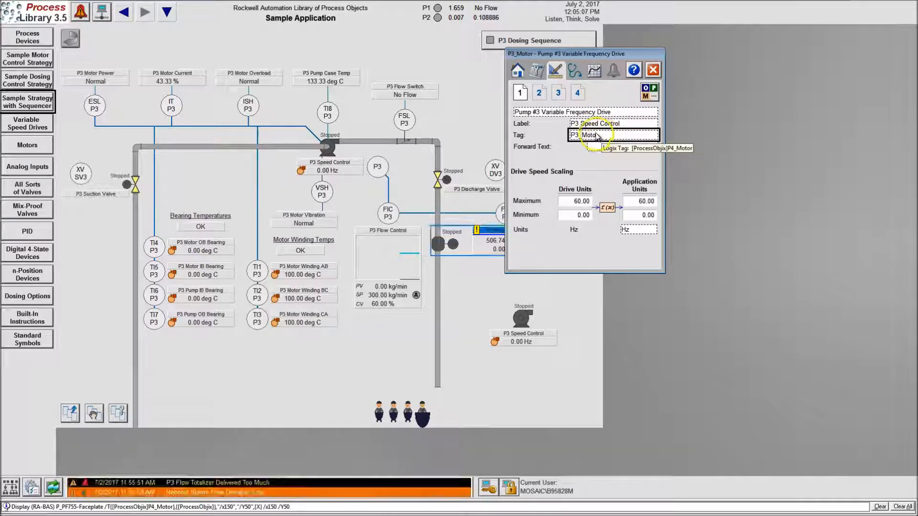
- Change the drive description to Pump #4 Variable Frequency Drive and the label to P4 Speed Control
click(566, 114)
click(540, 113)
key(BackSpace)
click(579, 125)
key(Return)
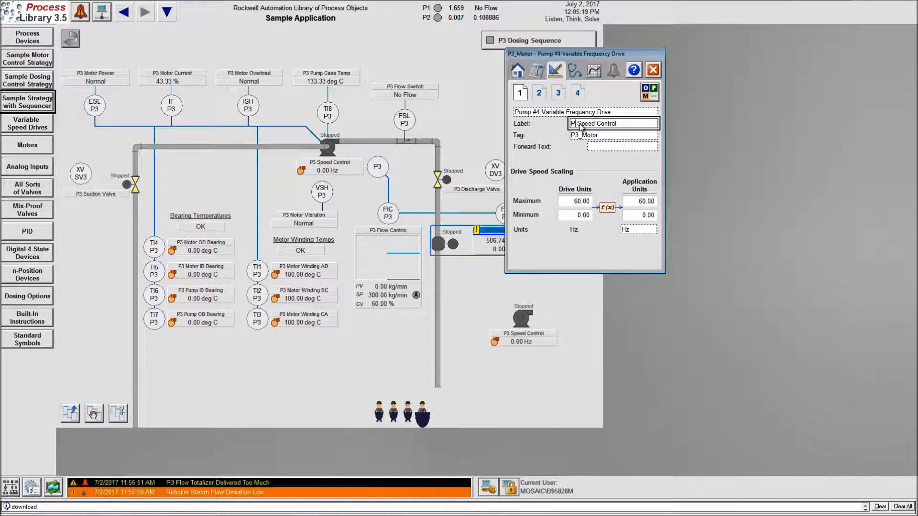
key(Return)
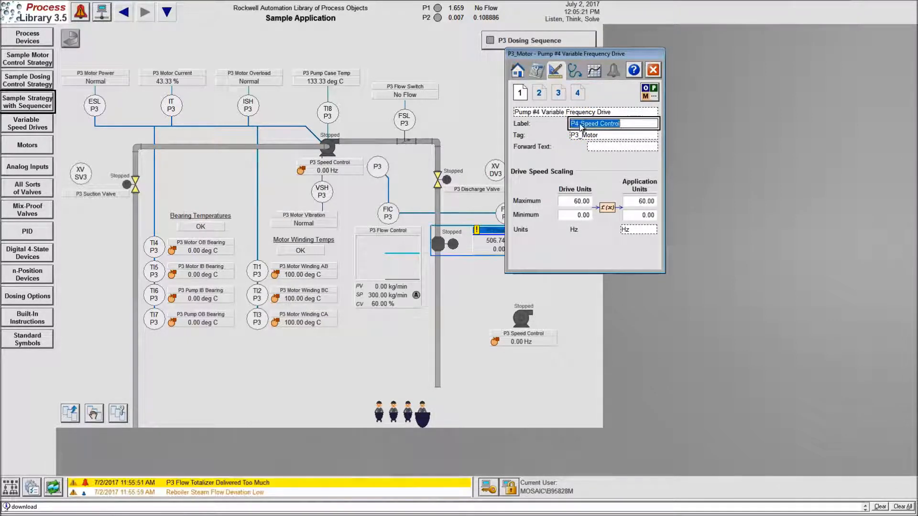
- Set the faceplate's displayed tag to P4_Motor
click(580, 136)
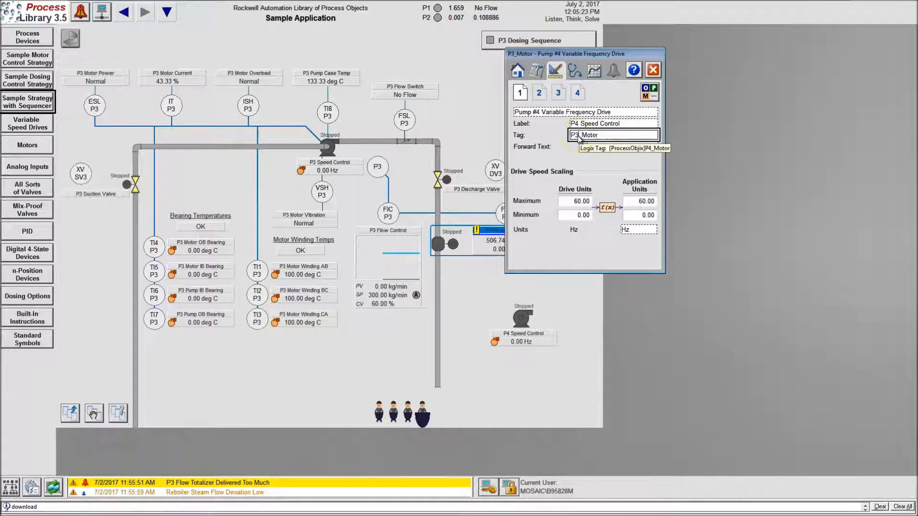
key(BackSpace)
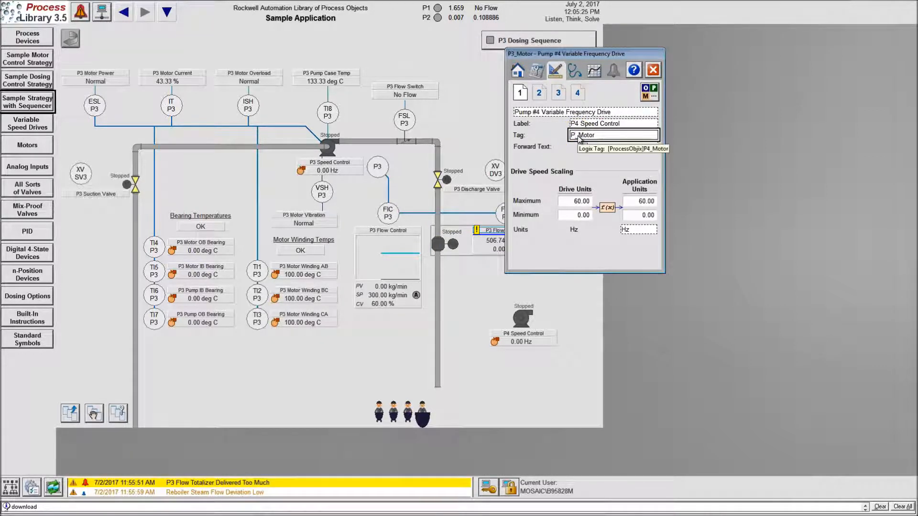
text(4)
key(Return)
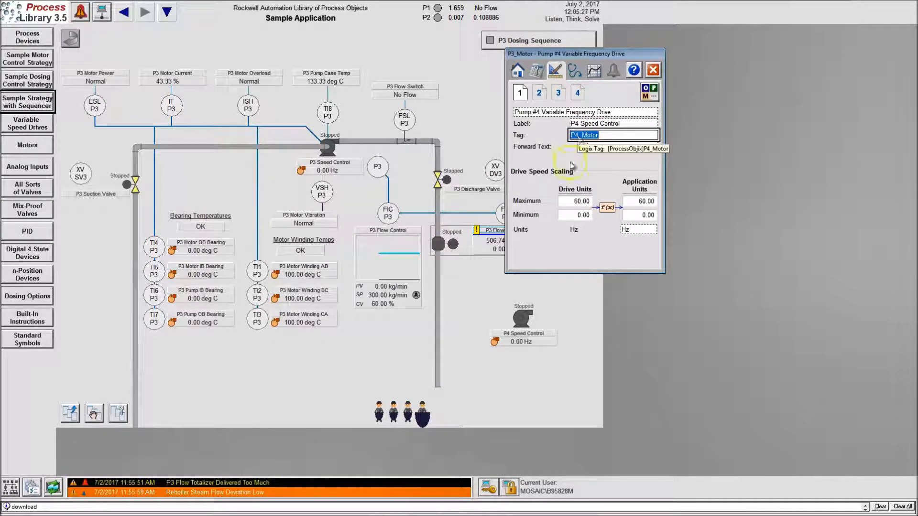
- Review the configuration pages of the P4_Motor faceplate and close it
click(539, 93)
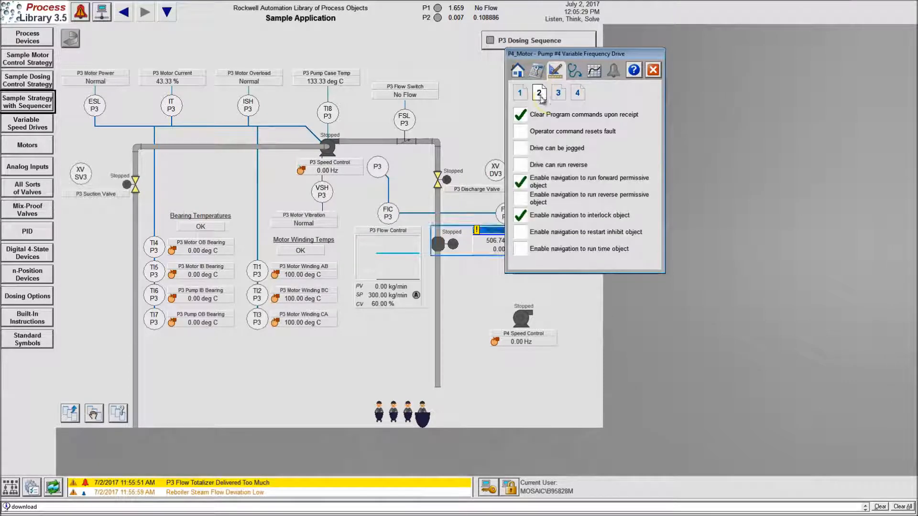
click(558, 93)
click(577, 93)
click(520, 93)
click(594, 72)
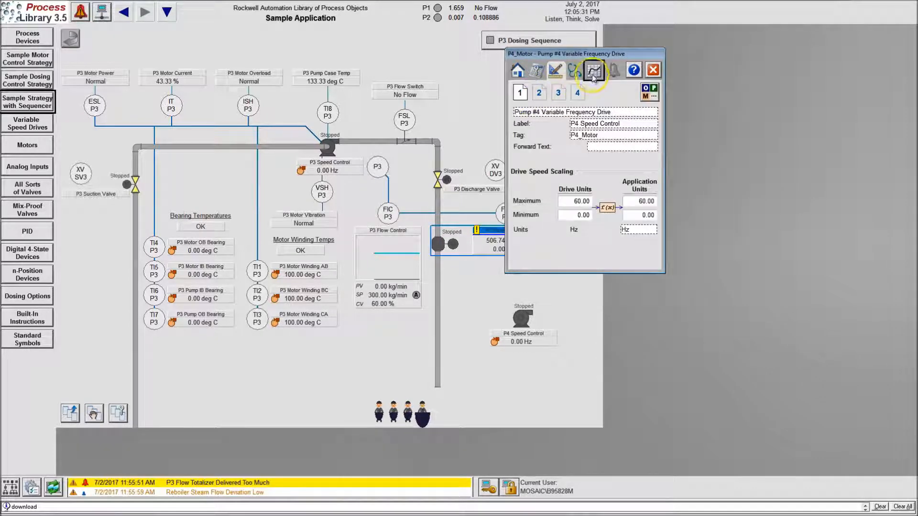
click(653, 70)
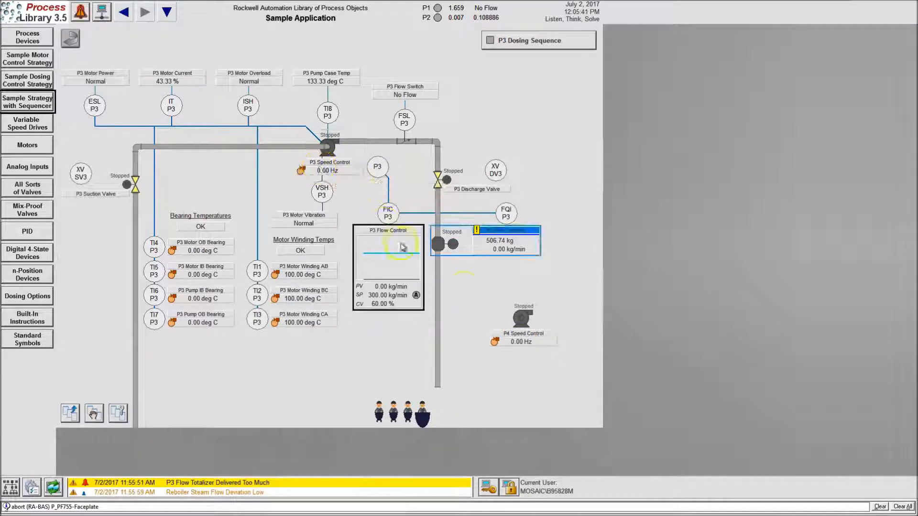
- Open the P4_Motor and P3_Motor faceplates side by side and start the P4 motor
click(518, 320)
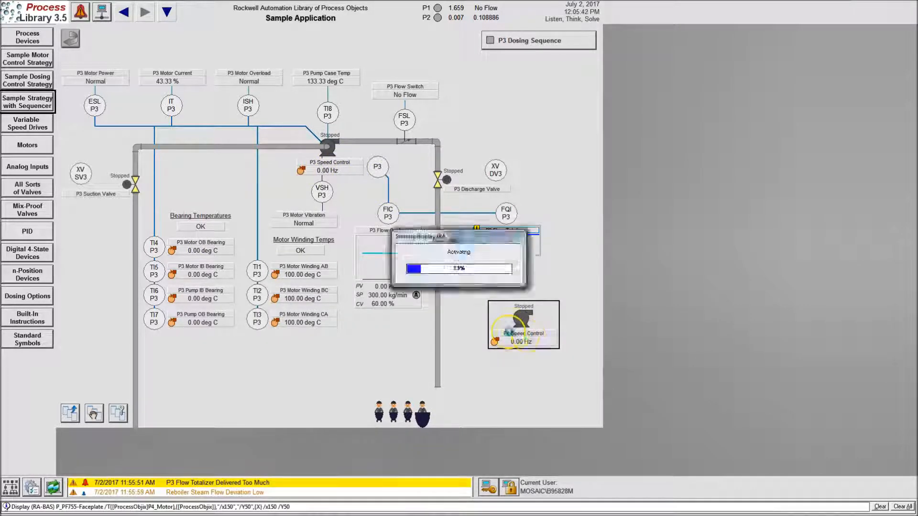
drag(177, 97, 531, 142)
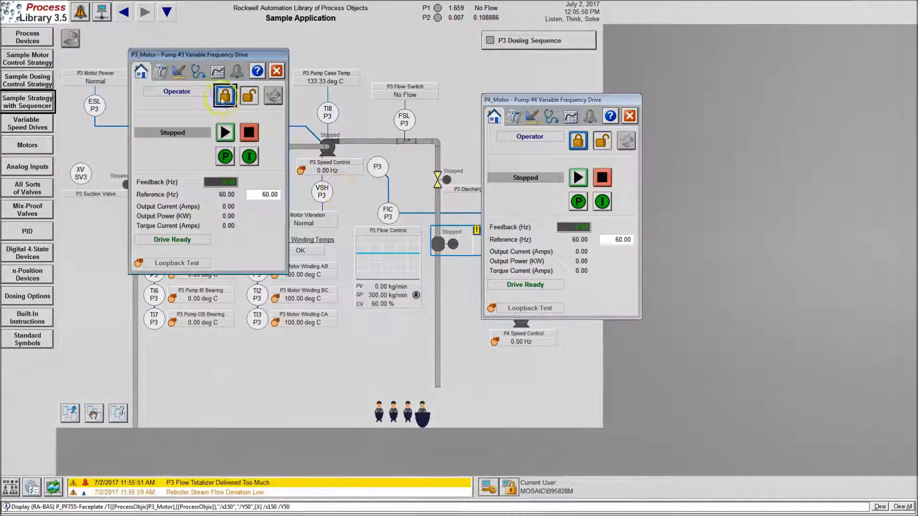
drag(233, 56, 168, 142)
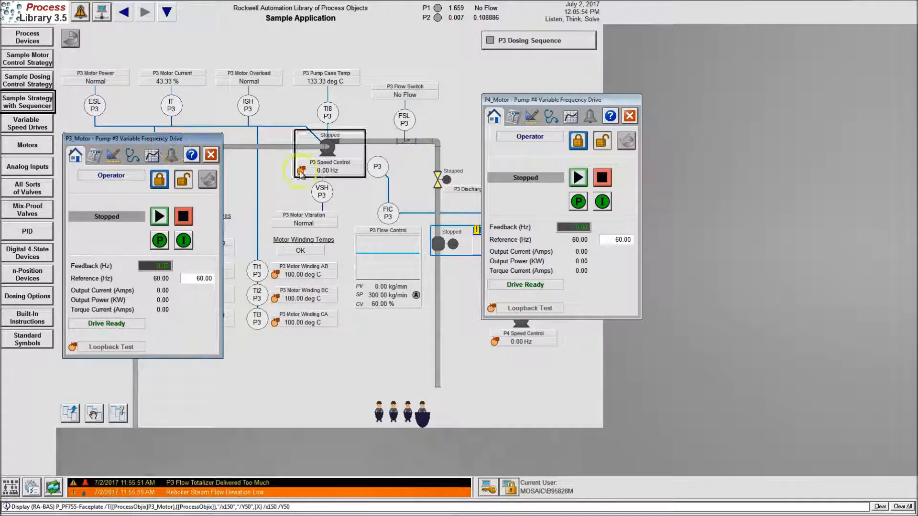
drag(561, 103, 363, 142)
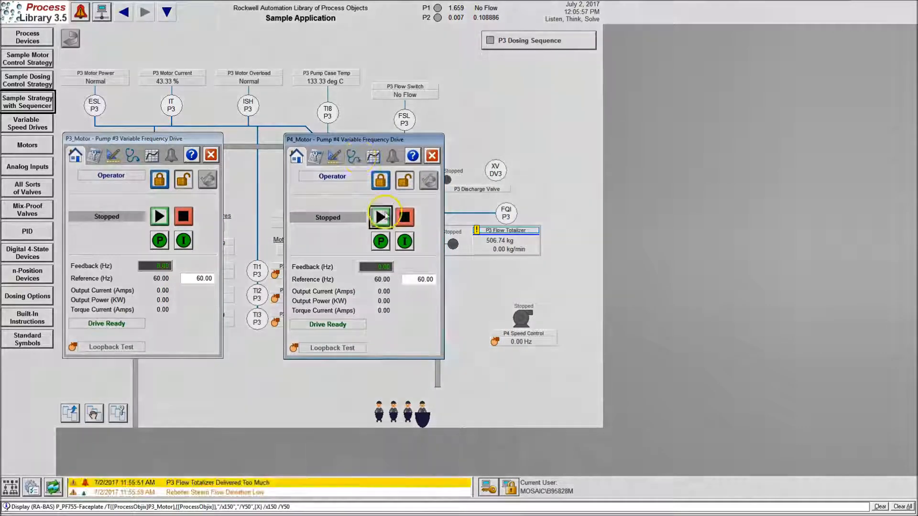
click(381, 217)
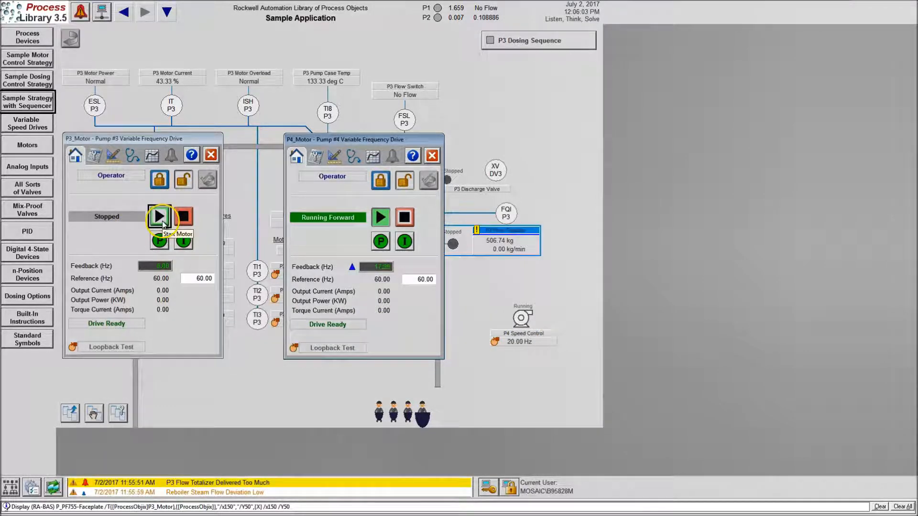
- Open the P3 Dosing Sequence faceplate, place it beside the process display, and start the sequence
click(550, 42)
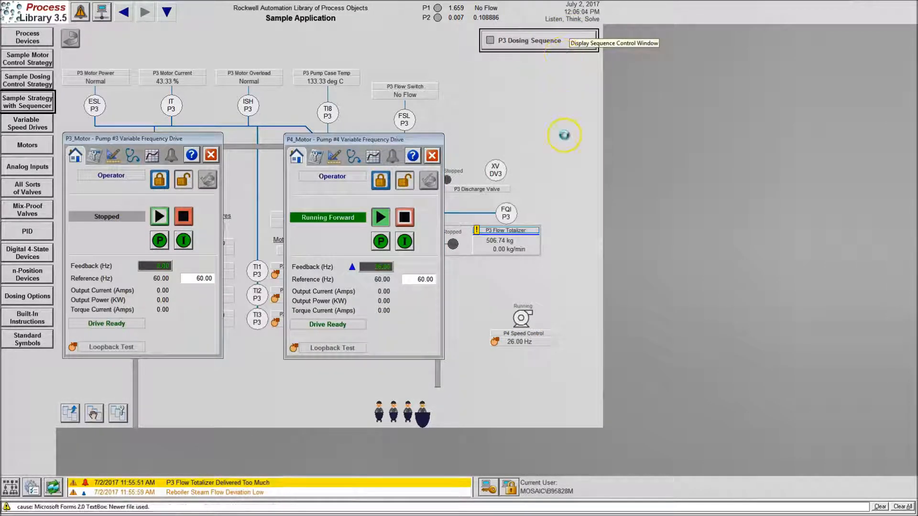
drag(349, 34, 733, 90)
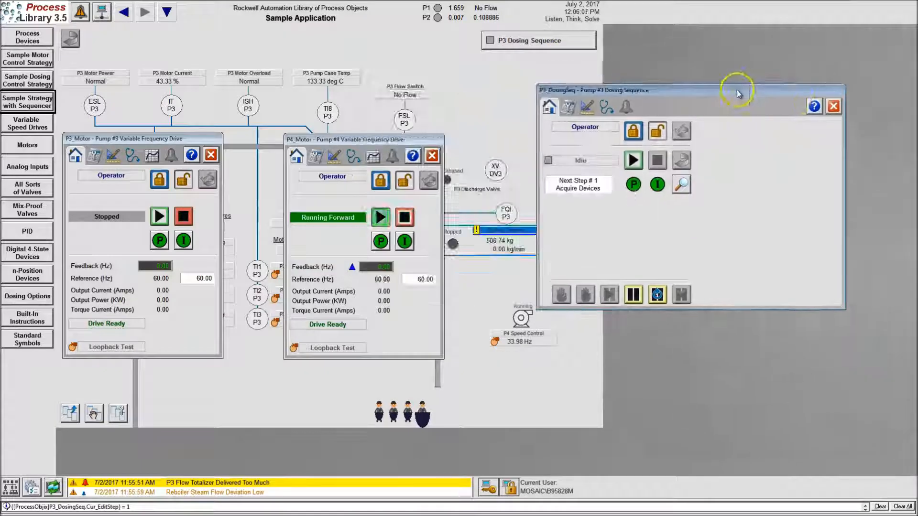
click(634, 163)
drag(666, 94, 725, 66)
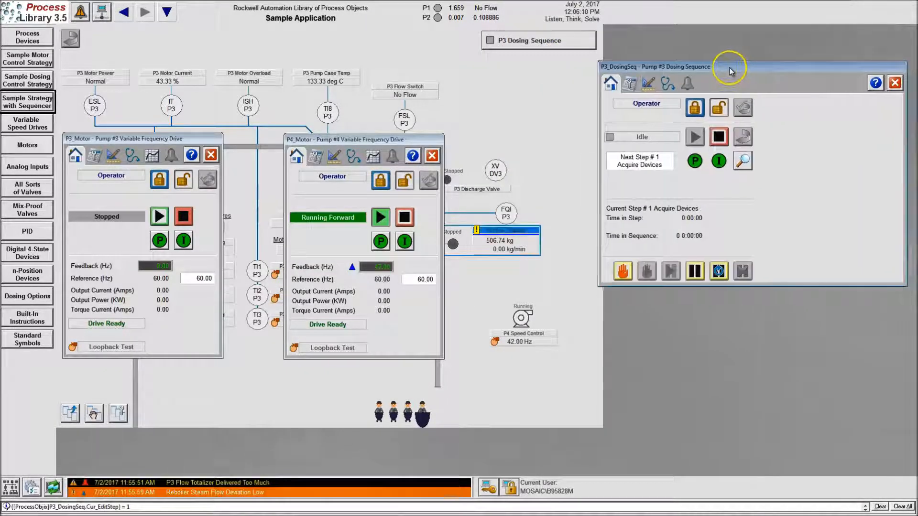
- Move the P4_Motor and P3_Motor faceplates clear of the pump graphics to watch both drives during the dosing sequence
drag(432, 139, 897, 214)
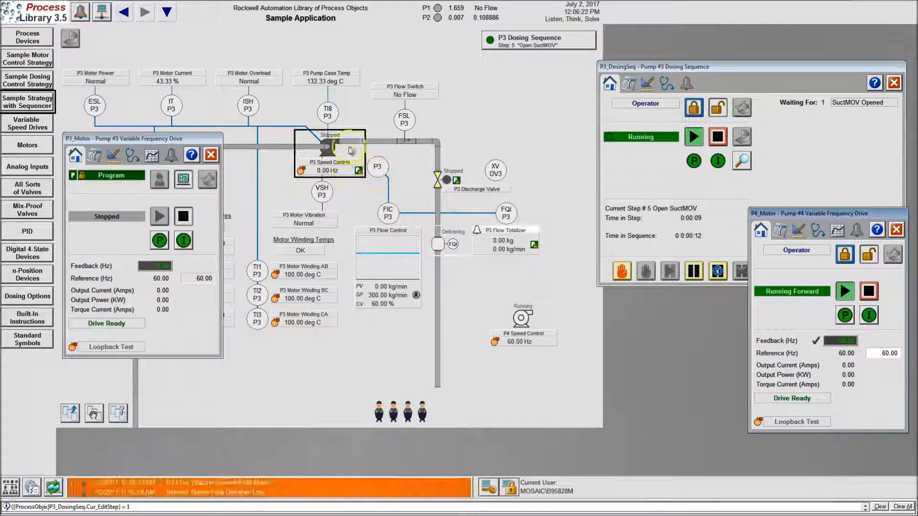
drag(212, 143, 272, 143)
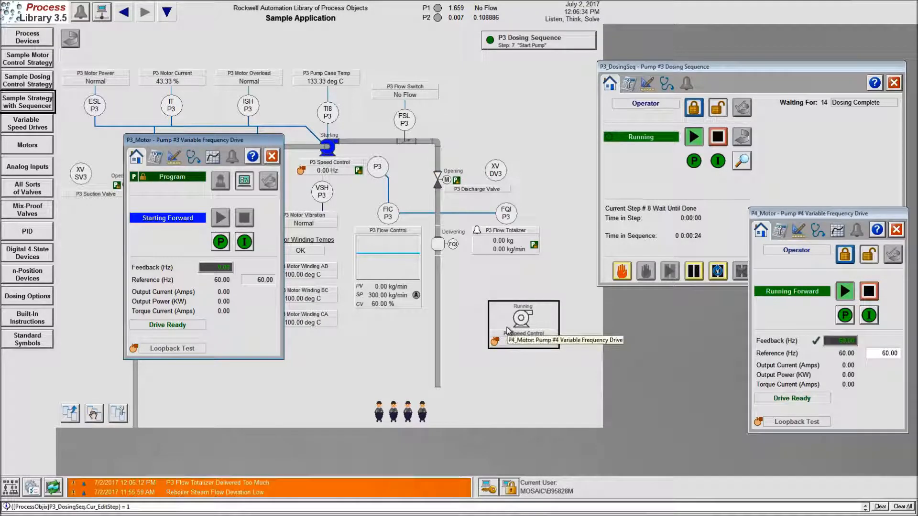
click(504, 329)
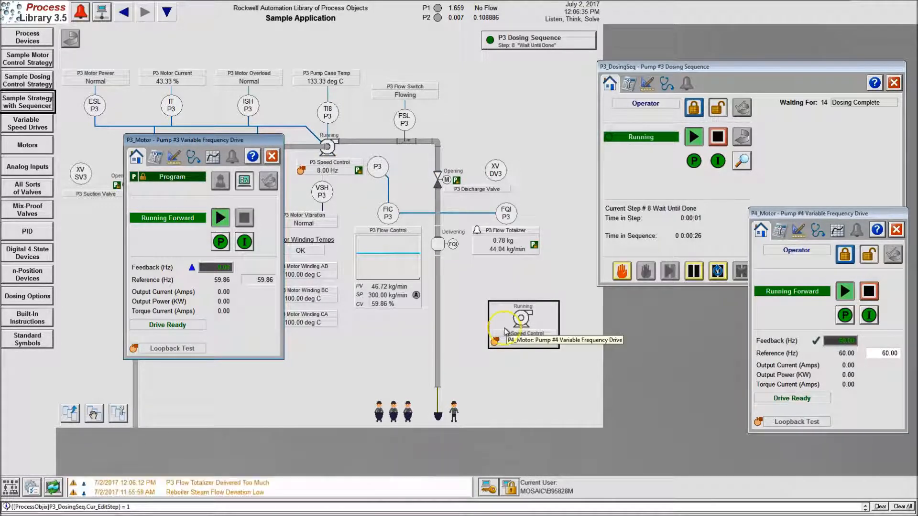
click(843, 292)
drag(816, 214, 661, 203)
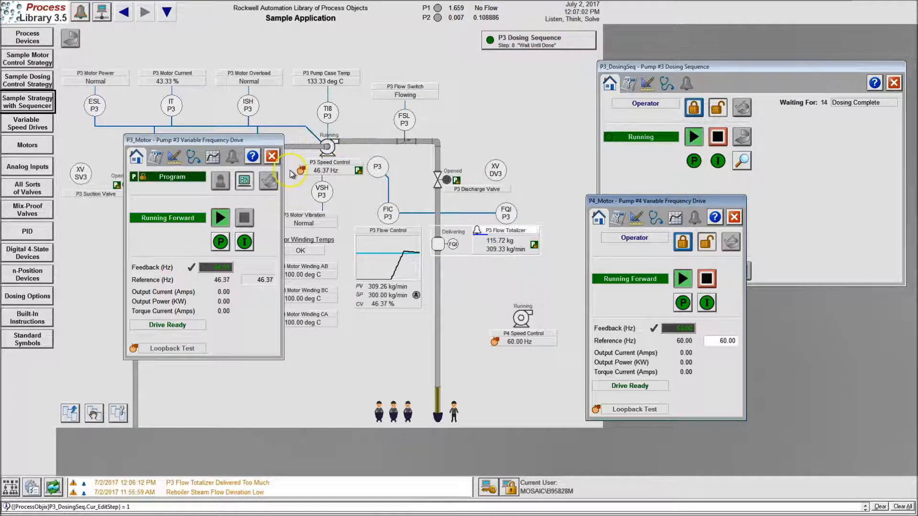
- Close the P3_Motor faceplate and stop the P4 motor
click(272, 156)
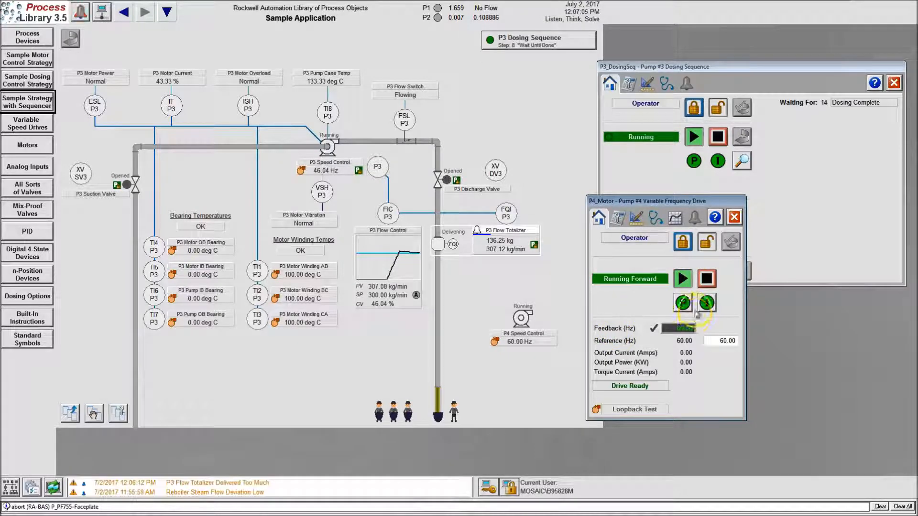
click(707, 279)
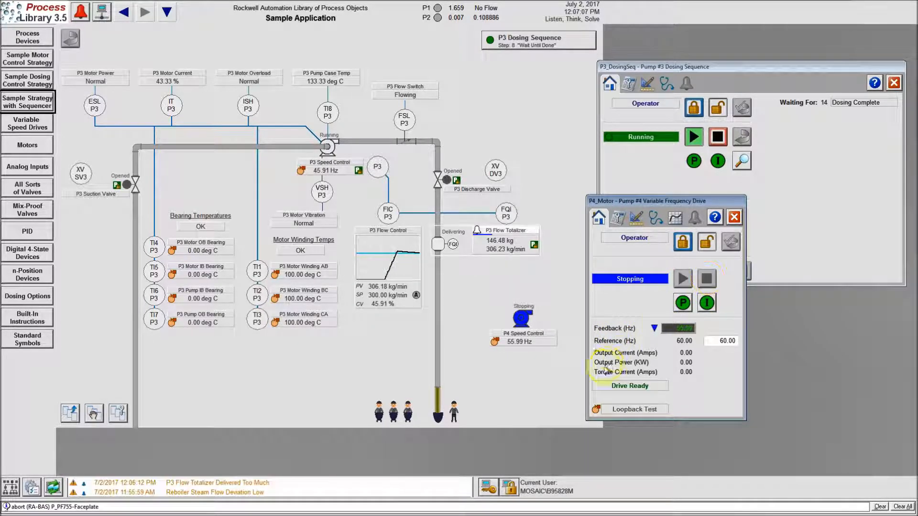
drag(656, 205, 643, 196)
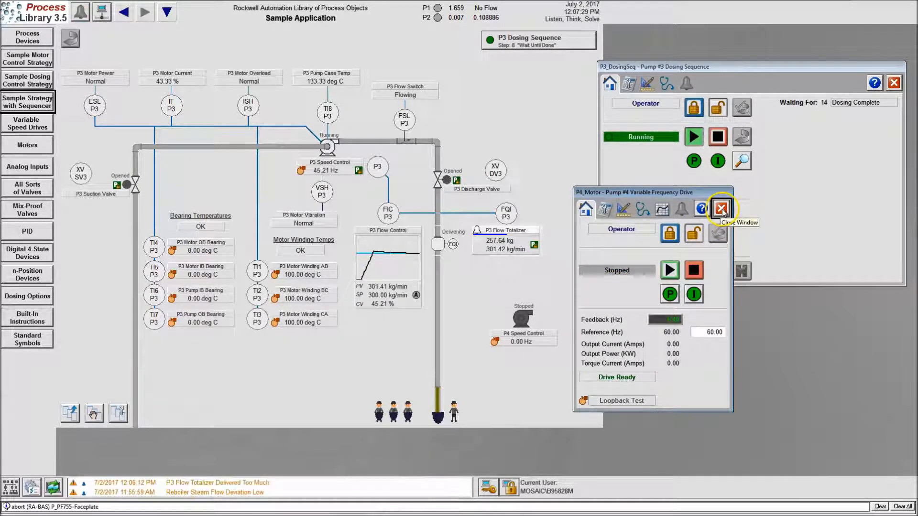
- Review the P4_Motor maintenance page and first engineering page, including the Drive Speed Maximum entry, leaving the settings unedited
click(606, 209)
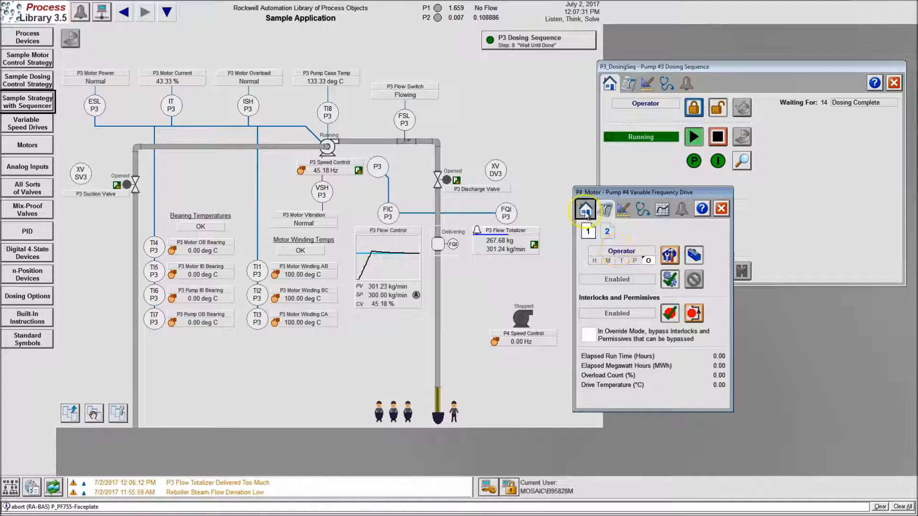
click(605, 209)
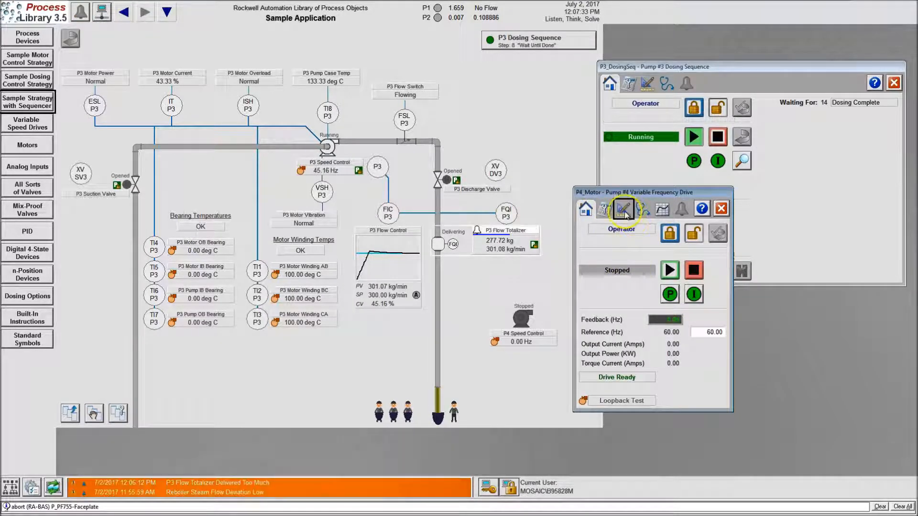
click(623, 209)
click(647, 252)
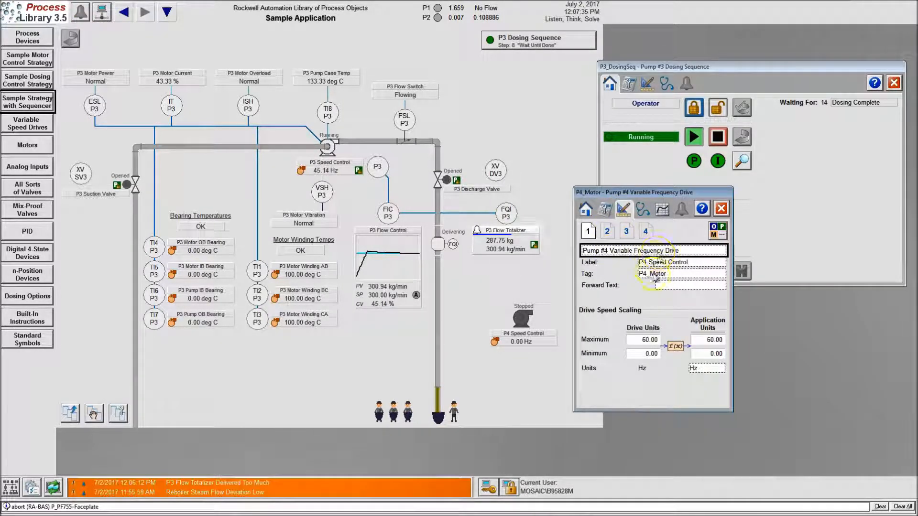
click(643, 352)
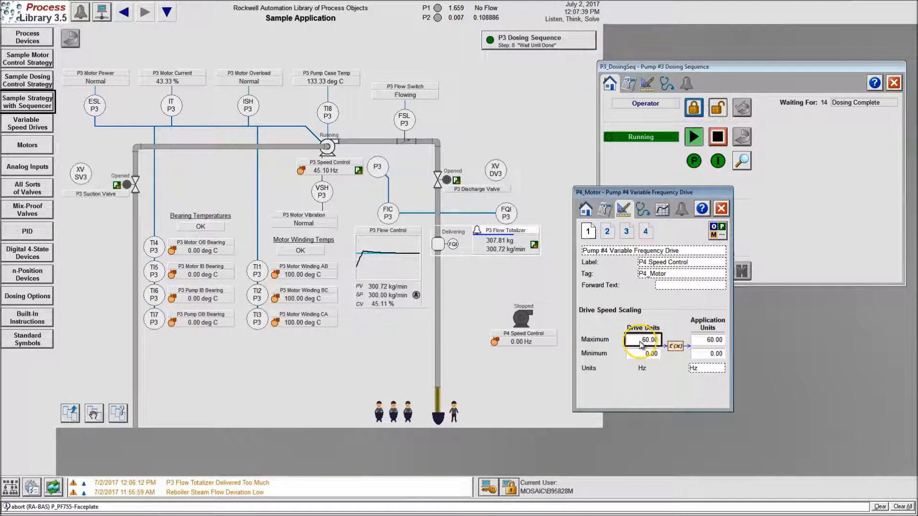
click(695, 343)
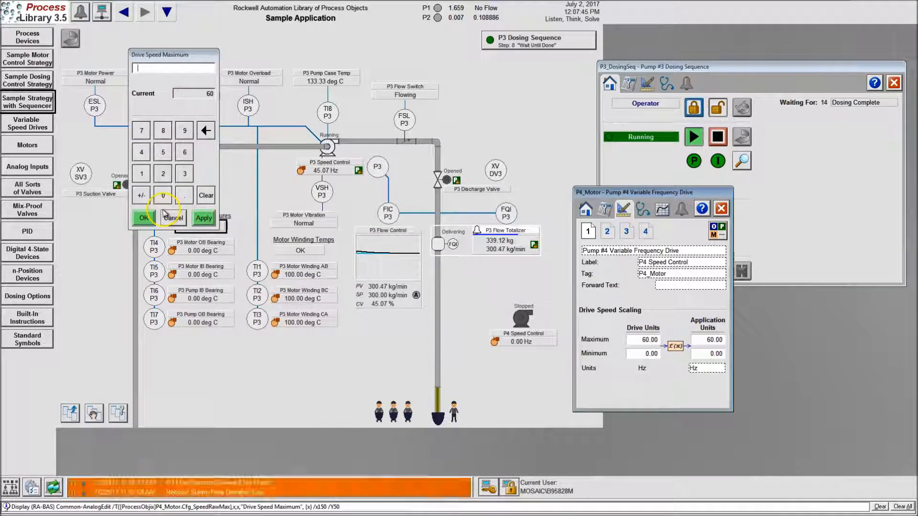
click(181, 218)
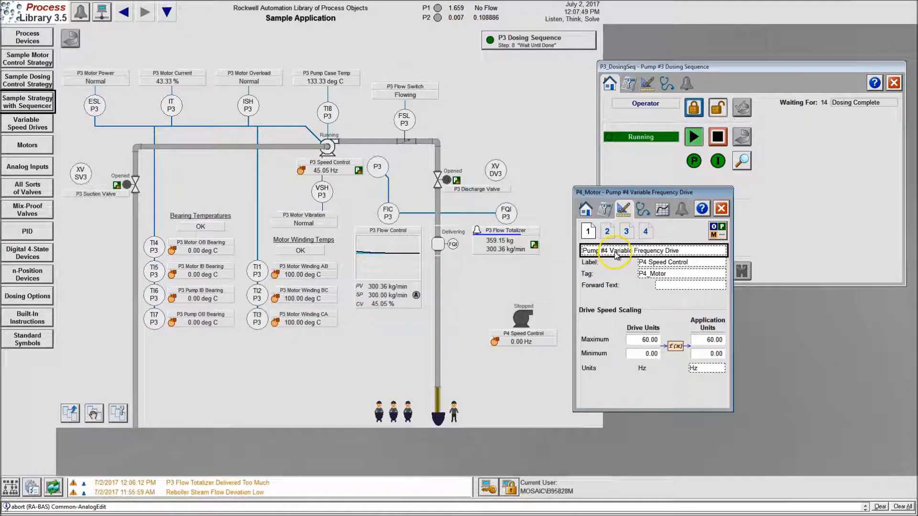
click(646, 264)
click(647, 274)
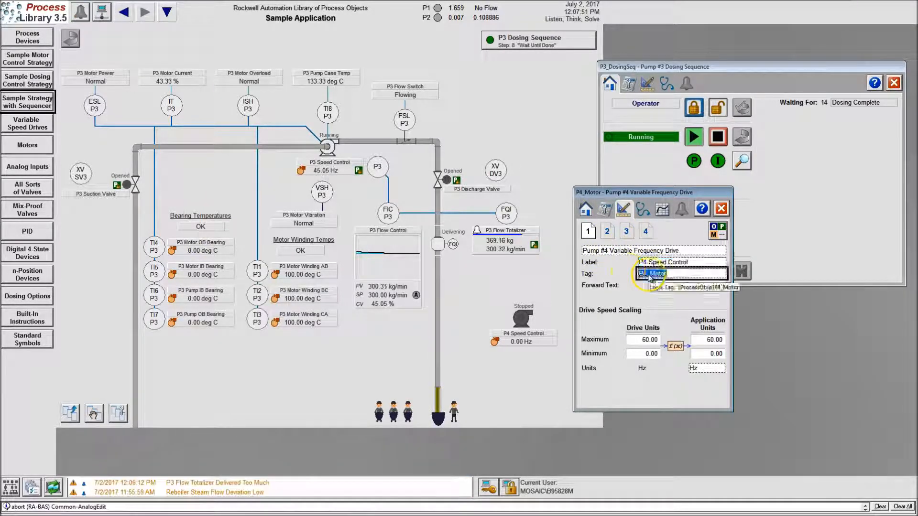
- Look through engineering pages 2 to 4 and diagnostics pages 1 to 6 of the P4_Motor faceplate
click(608, 234)
click(626, 232)
click(646, 233)
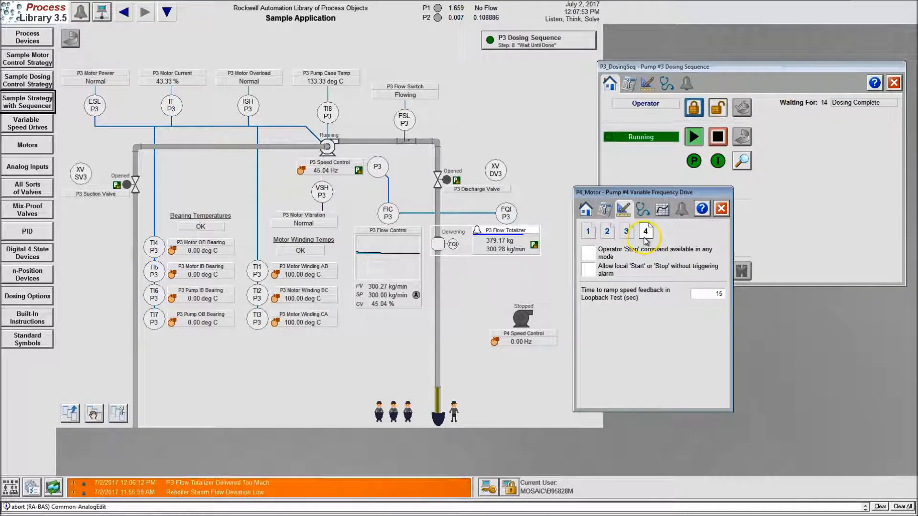
click(643, 209)
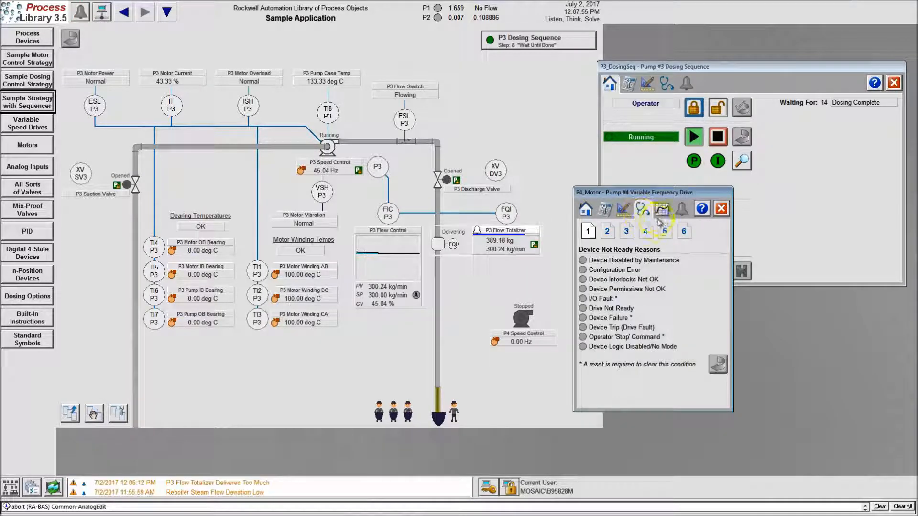
click(605, 235)
click(626, 233)
click(645, 233)
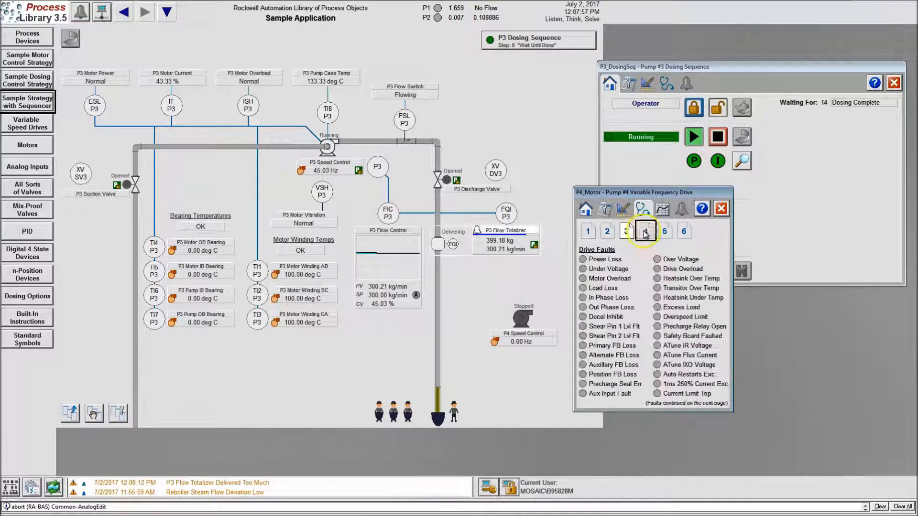
click(664, 232)
click(684, 232)
- Examine the speed trend and the alarm page of the P4_Motor faceplate
click(663, 209)
click(652, 277)
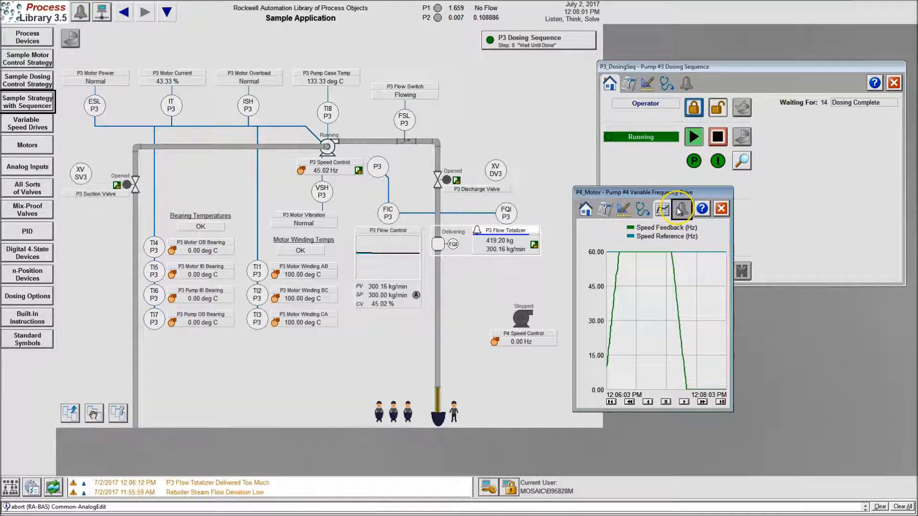
click(682, 209)
click(624, 233)
- Review both maintenance pages of the P4_Motor faceplate, including the feedback times and speed reference limits
click(605, 209)
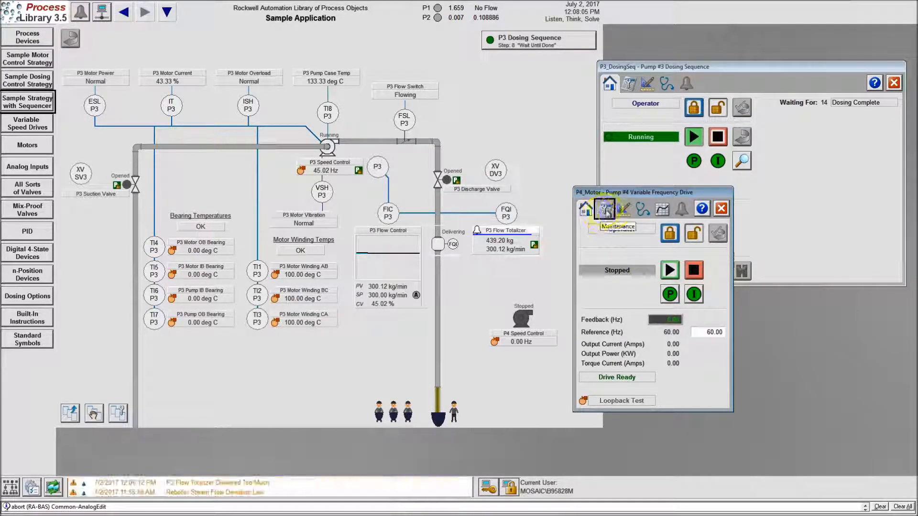
click(607, 210)
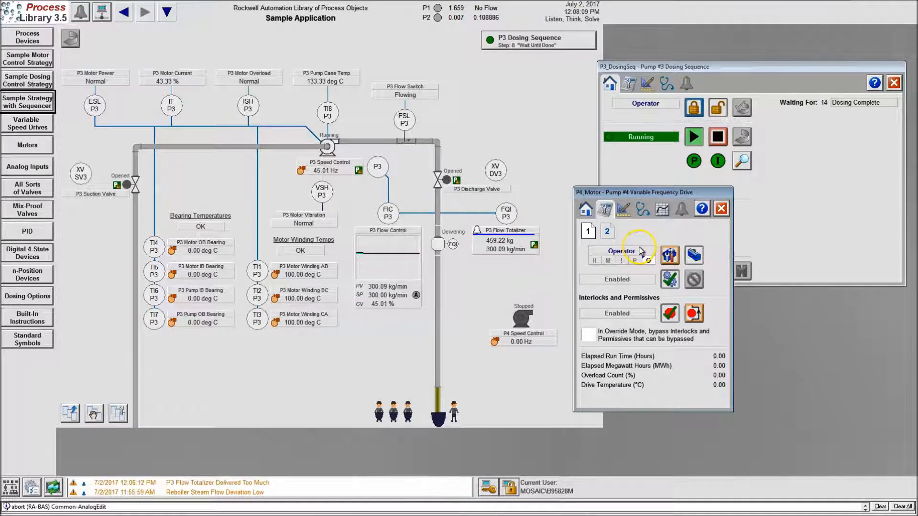
click(617, 237)
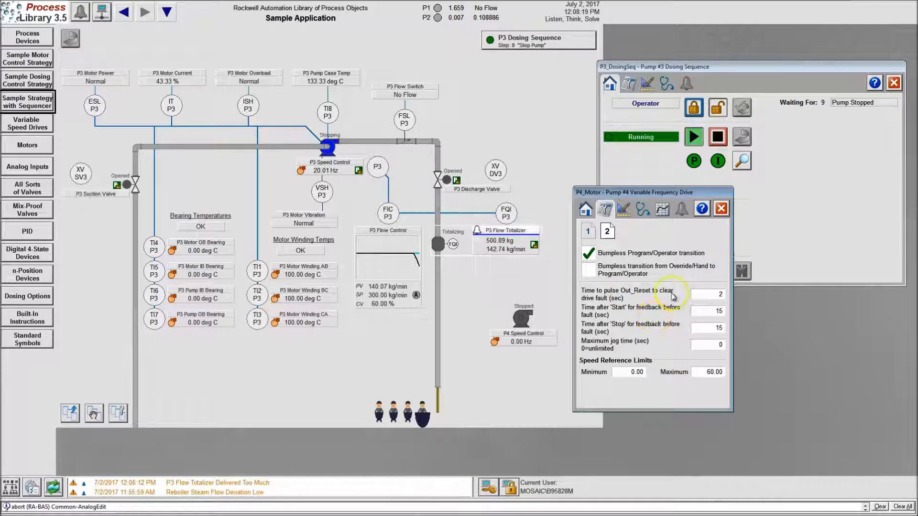
- View the mode configuration of the P4_Motor drive, then close it and the P4_Motor faceplate
click(624, 212)
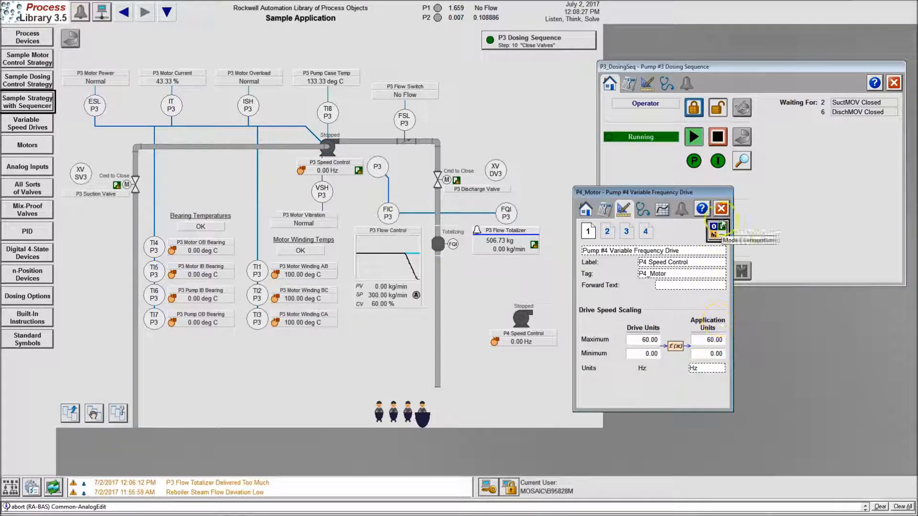
click(717, 231)
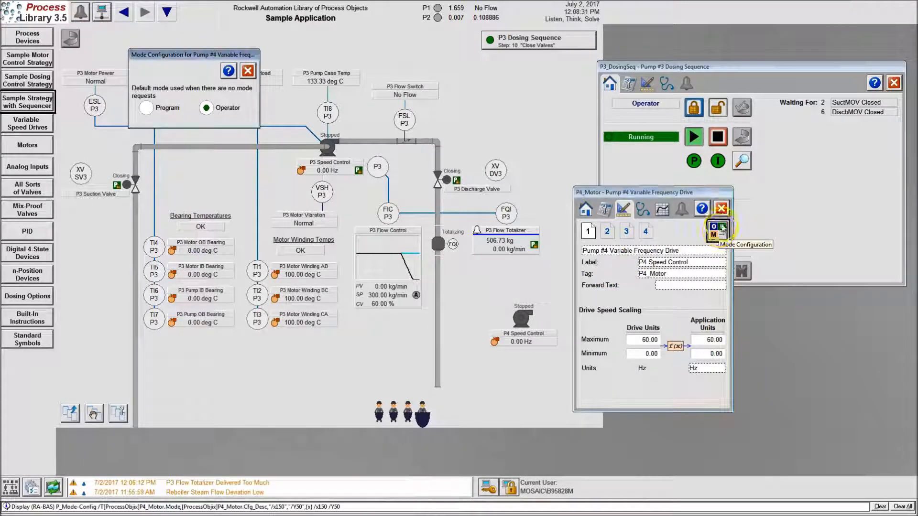
click(721, 209)
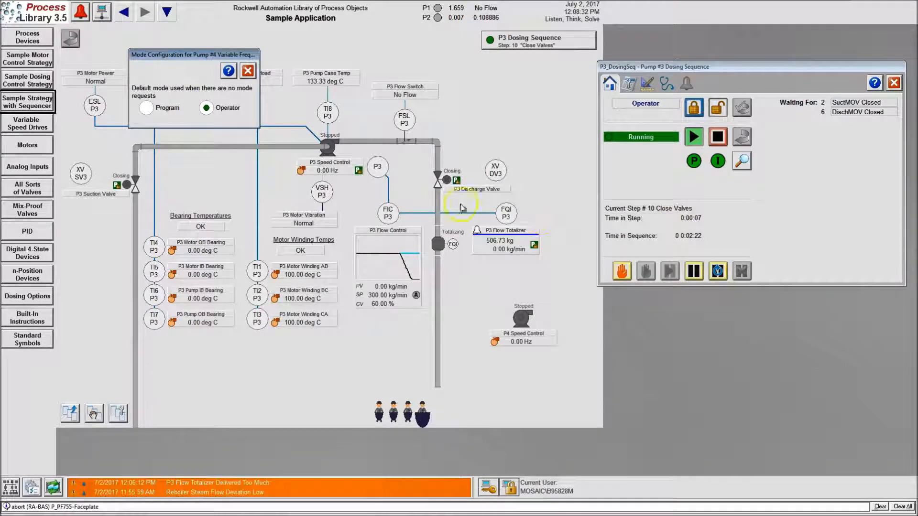
click(247, 72)
click(512, 308)
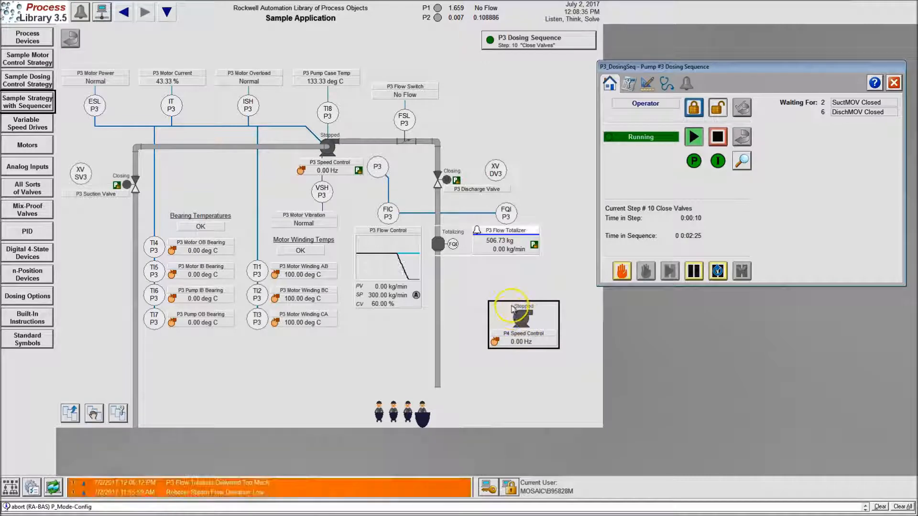
click(470, 388)
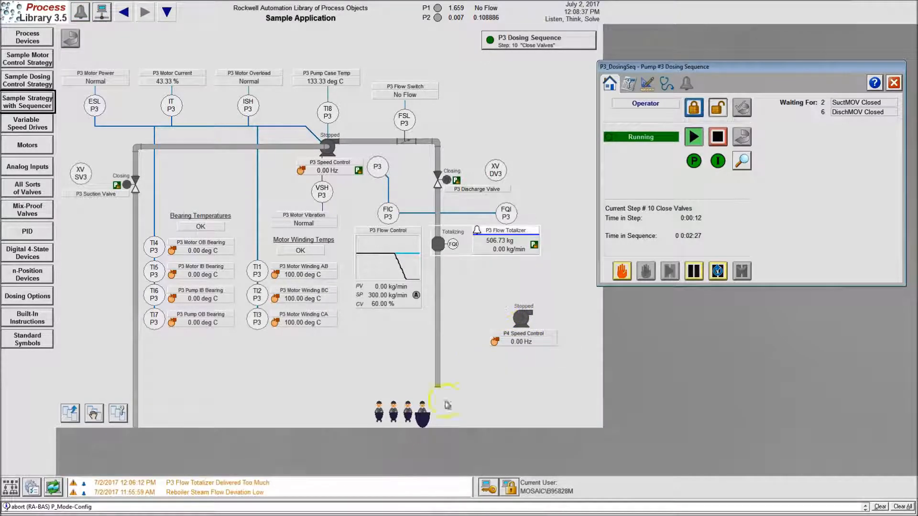
- Switch to RSLogix 5000 and compare the P3_Devices and P4_Devices routines, going back to the P4 Permissives and Interlocks sheet
key(super)
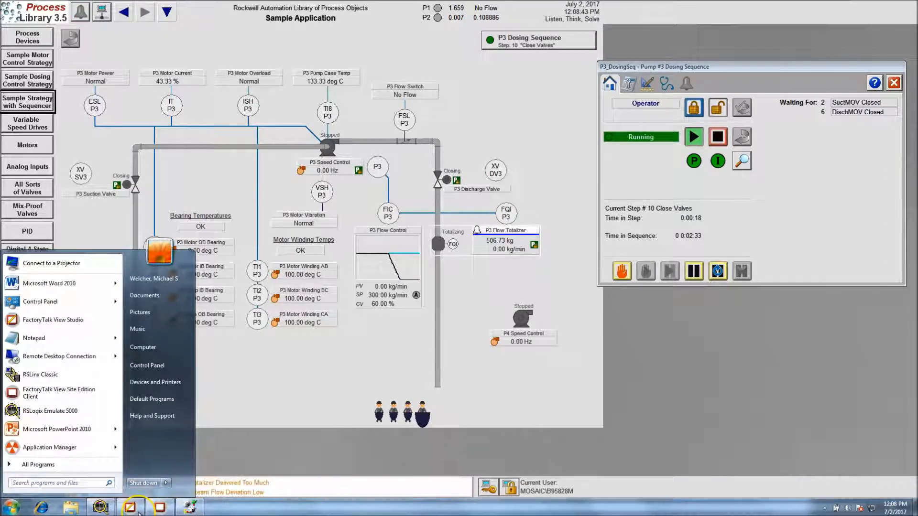
click(138, 511)
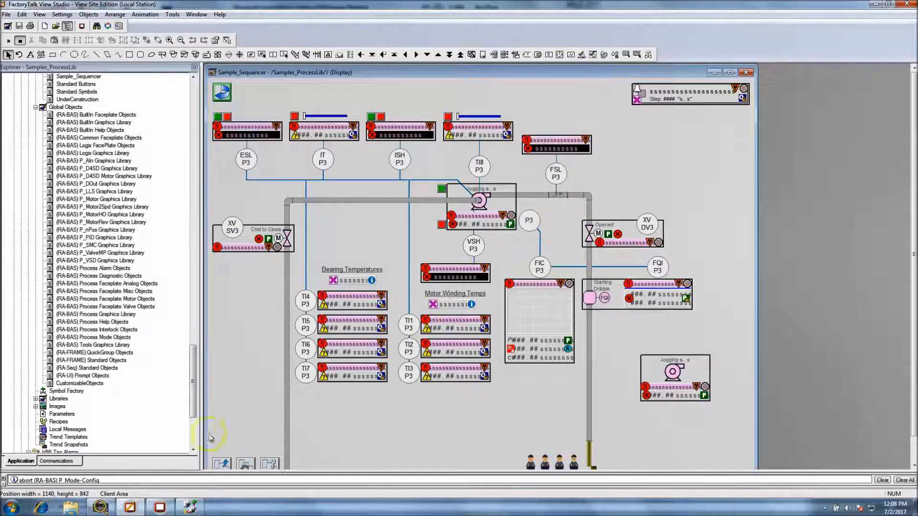
click(160, 508)
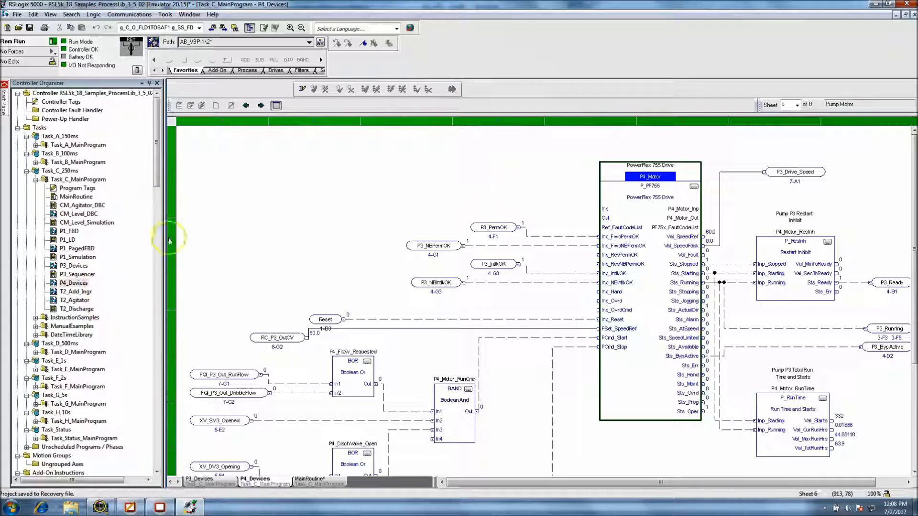
double_click(73, 266)
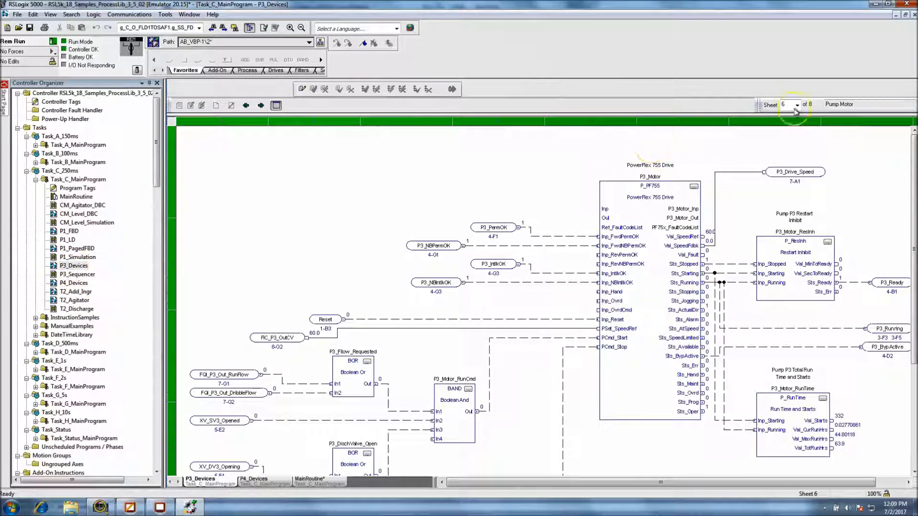
double_click(78, 283)
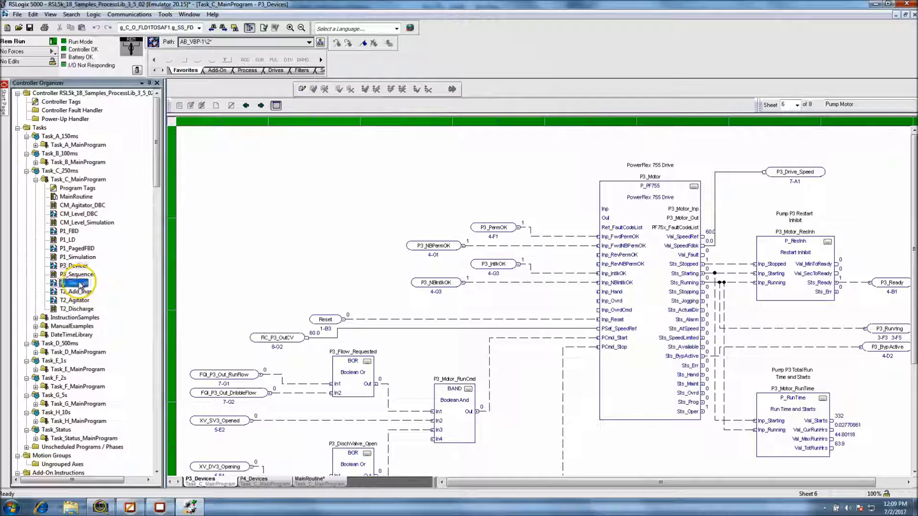
click(248, 106)
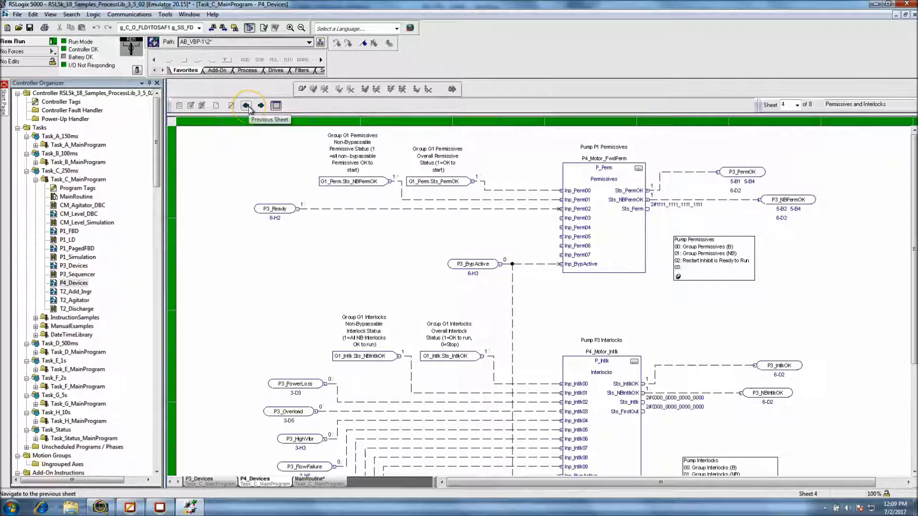
- Advance through the P4_Devices sheets past Suction and Discharge Valves to the Pump Motor sheet
click(260, 105)
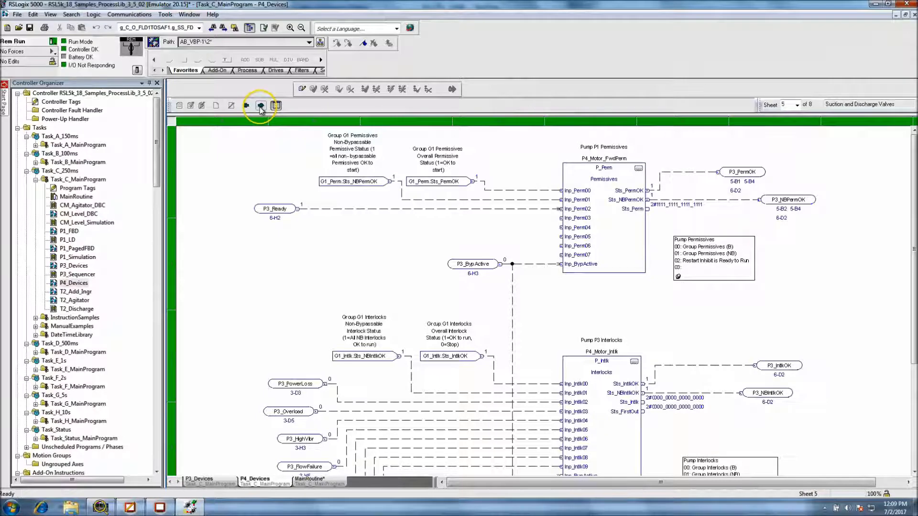
click(261, 105)
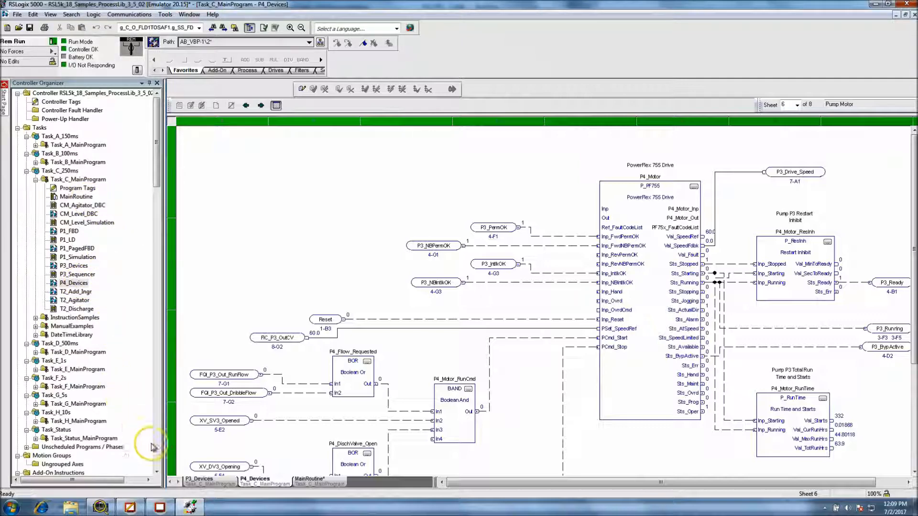
- Switch to the Process Library runtime display, review the maintenance and engineering pages of the P4_Motor faceplate, and close it
click(161, 508)
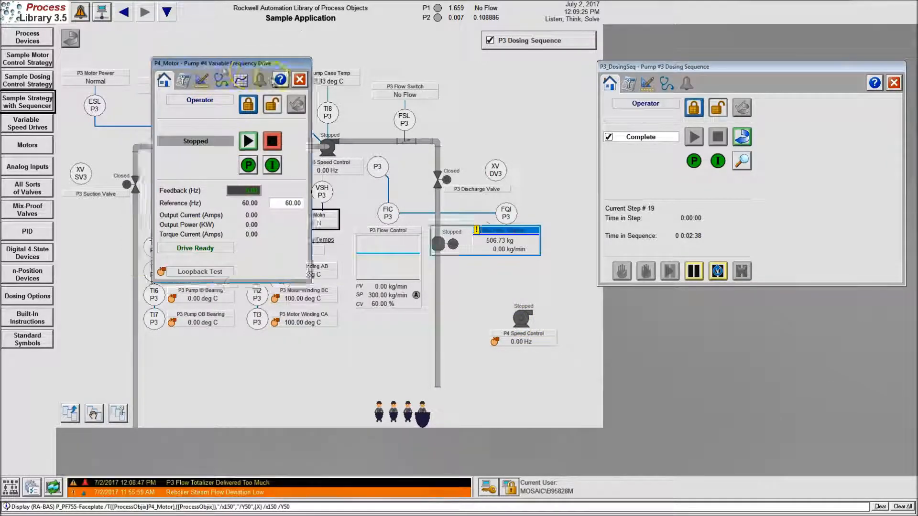
click(486, 145)
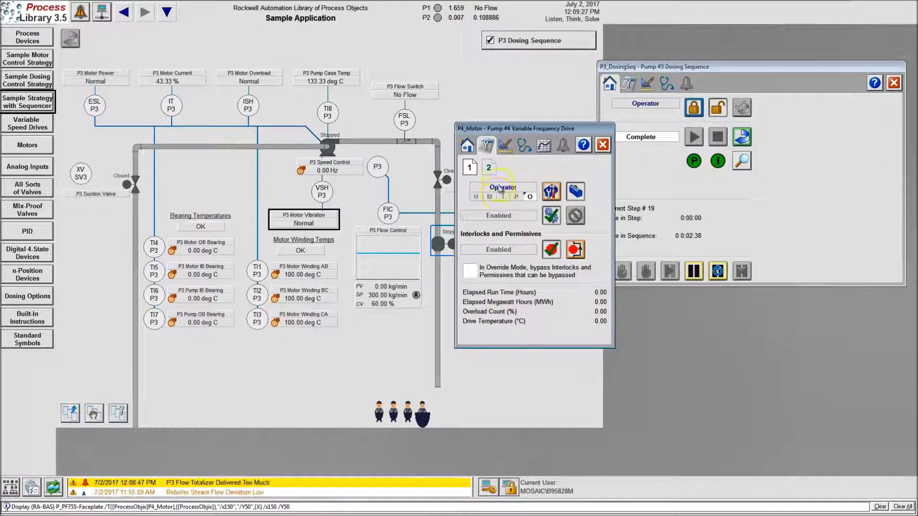
click(488, 168)
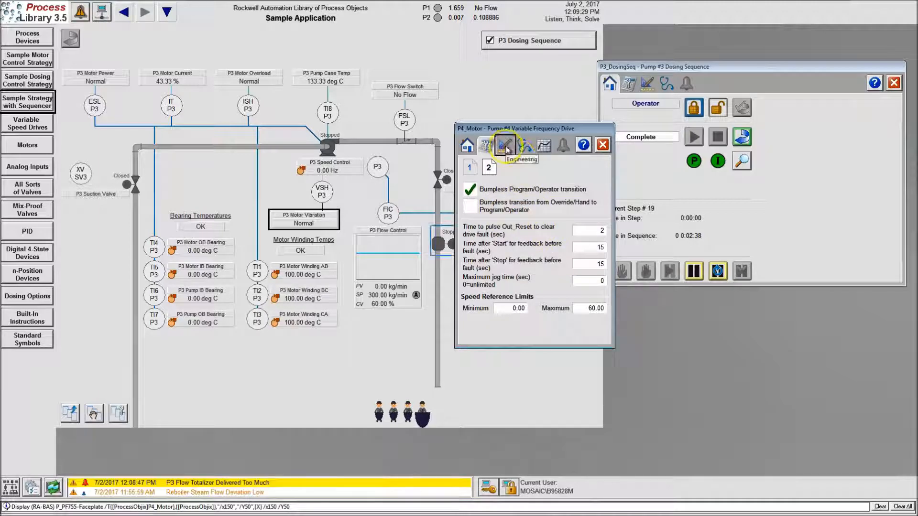
click(505, 145)
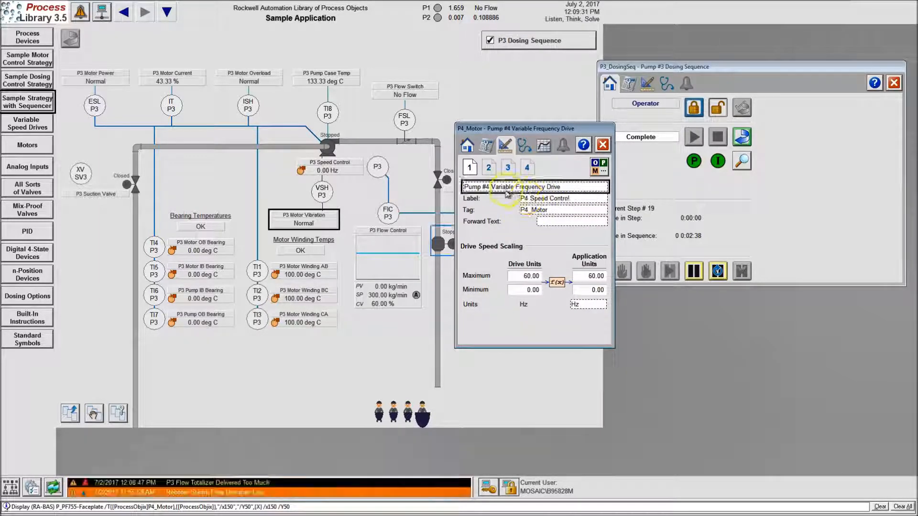
click(602, 143)
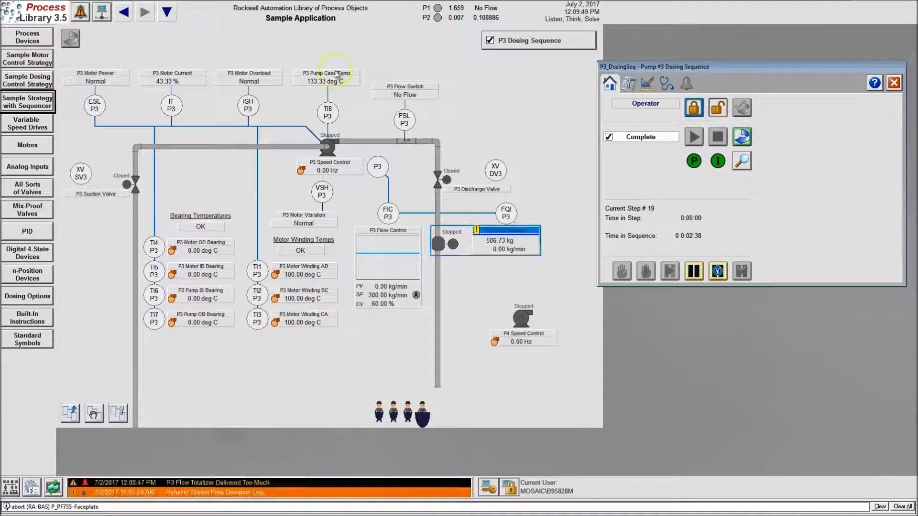
- Browse the sample displays for valves, mix-proof valves and digital 4-state devices, ending on the n-Position Devices display
click(45, 214)
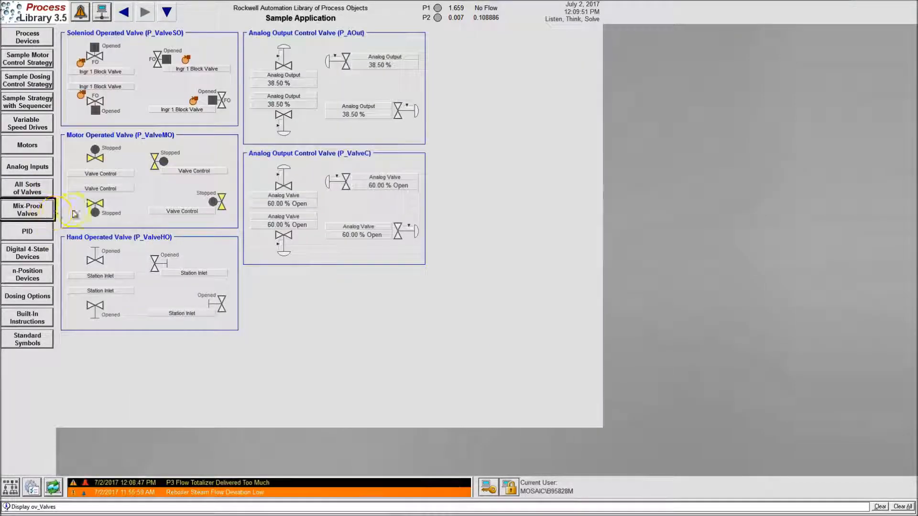
click(28, 210)
click(33, 258)
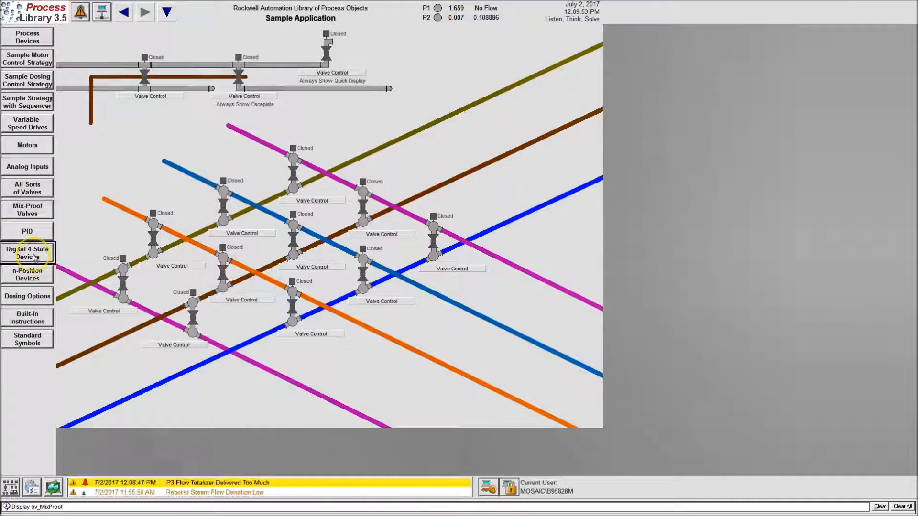
click(30, 275)
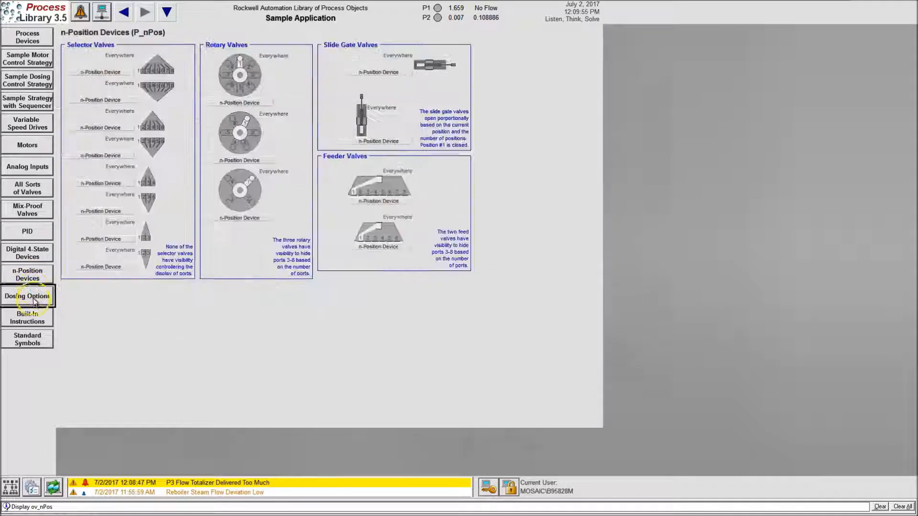
- Command the My_P_nPos device to the Anywhere position, close its faceplate, and return to the Sample Strategy with Sequencer display
click(242, 75)
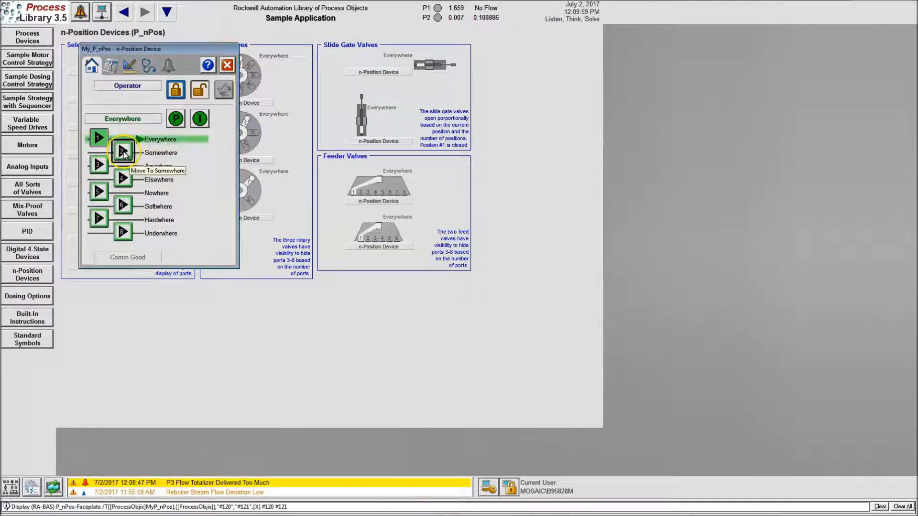
click(97, 167)
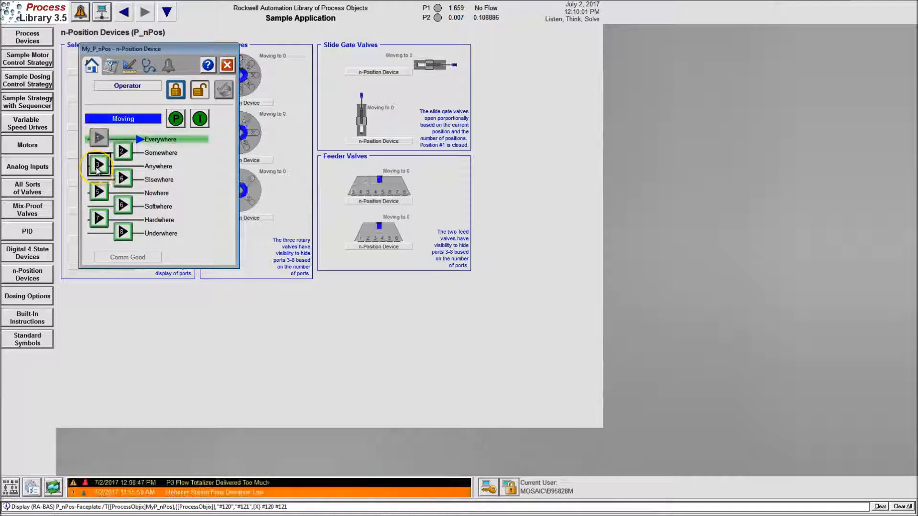
drag(228, 49, 617, 130)
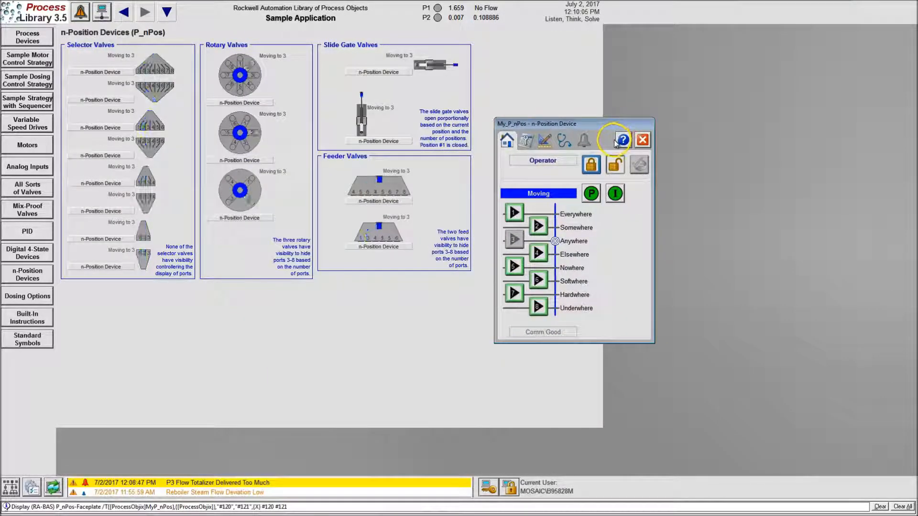
click(642, 140)
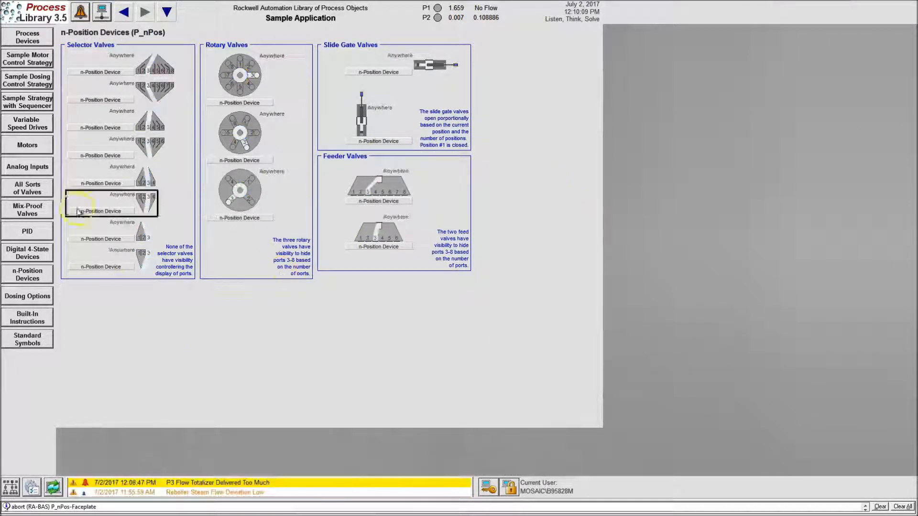
click(22, 104)
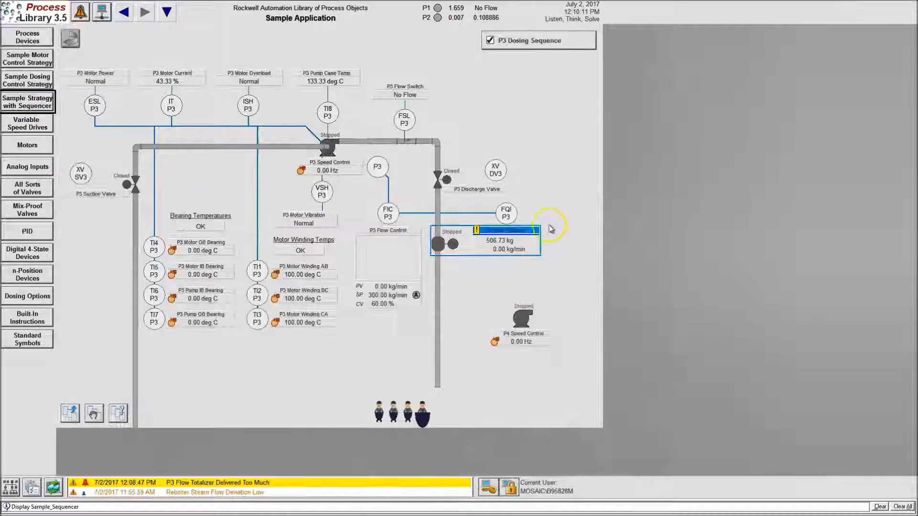